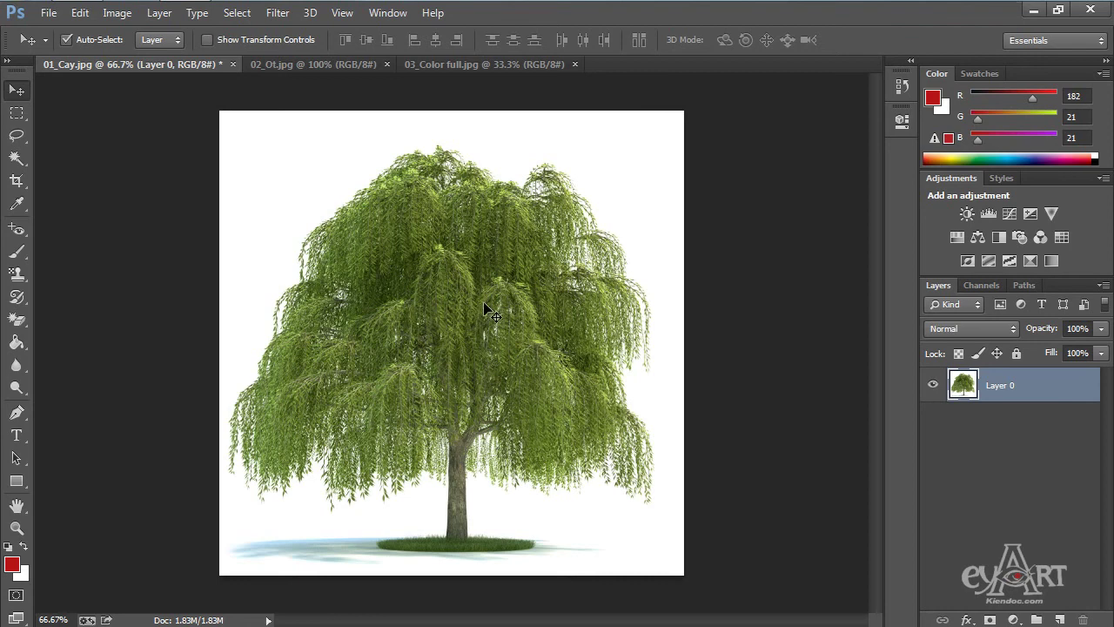
Try freehand erasing across the tree with the 30-pixel Eraser Tool, and revert the image to its saved state.
{"action": "scroll", "coordinate": [463, 301], "scroll_direction": "up", "scroll_amount": 2}
{"action": "key", "text": "ctrl+0"}
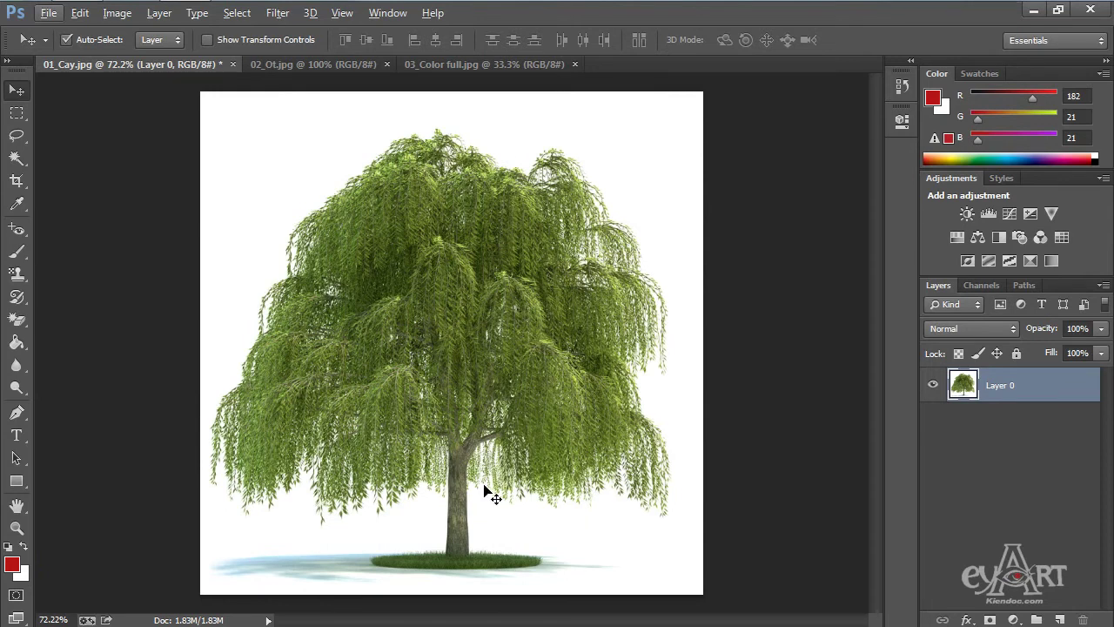
{"action": "left_click", "coordinate": [17, 320]}
{"action": "right_click", "coordinate": [16, 322]}
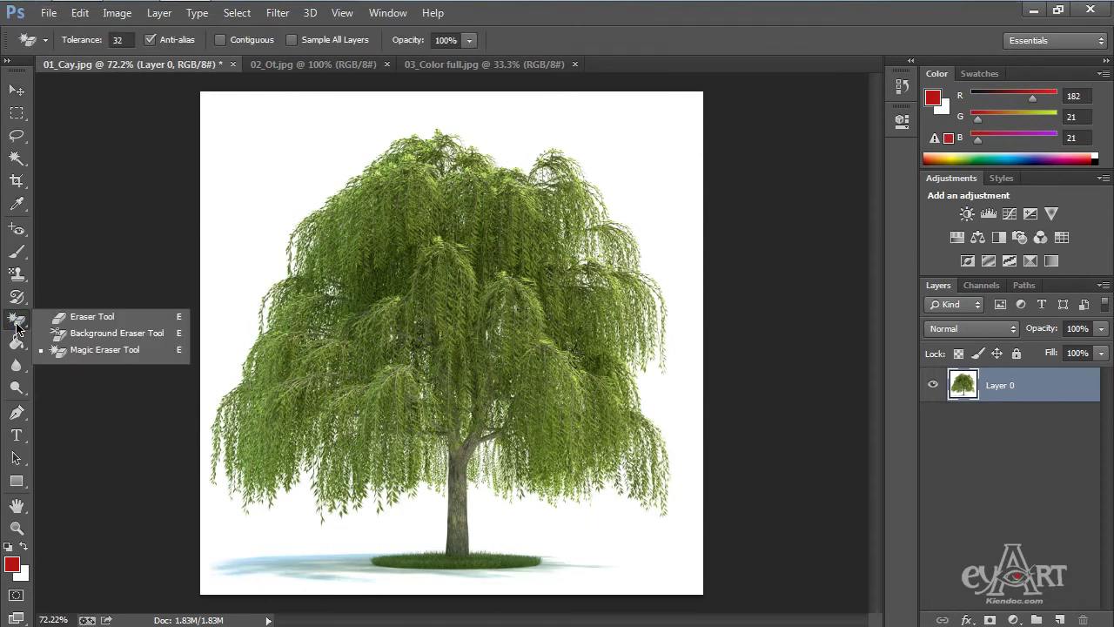
{"action": "left_click", "coordinate": [124, 317]}
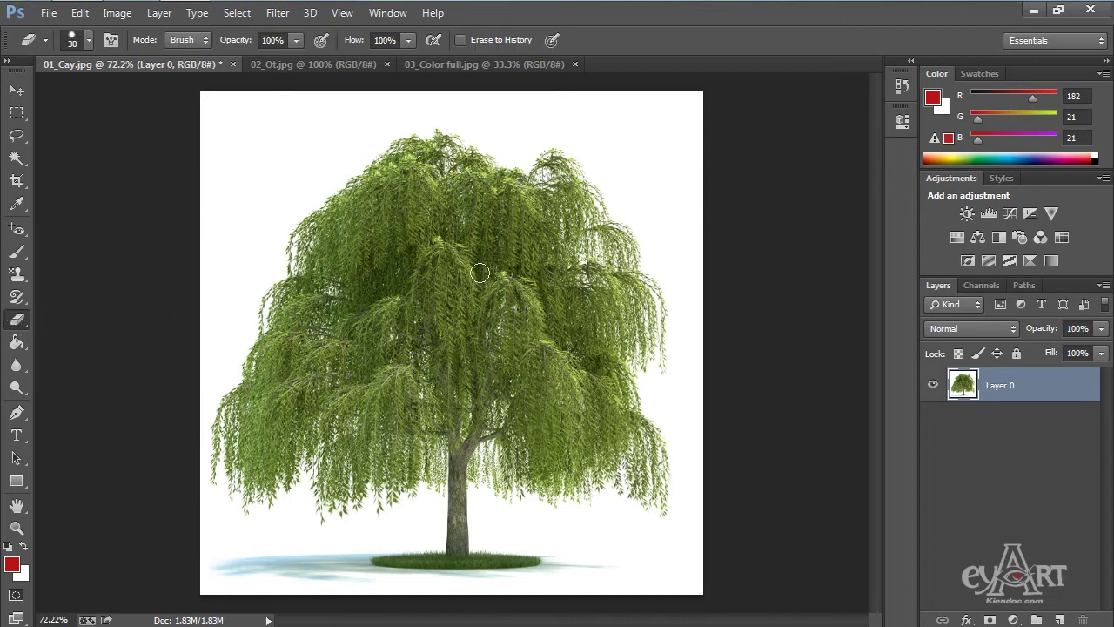
{"action": "mouse_move", "coordinate": [618, 139]}
{"action": "left_mouse_down"}
{"action": "mouse_move", "coordinate": [631, 203]}
{"action": "mouse_move", "coordinate": [606, 359]}
{"action": "mouse_move", "coordinate": [668, 377]}
{"action": "left_mouse_up"}
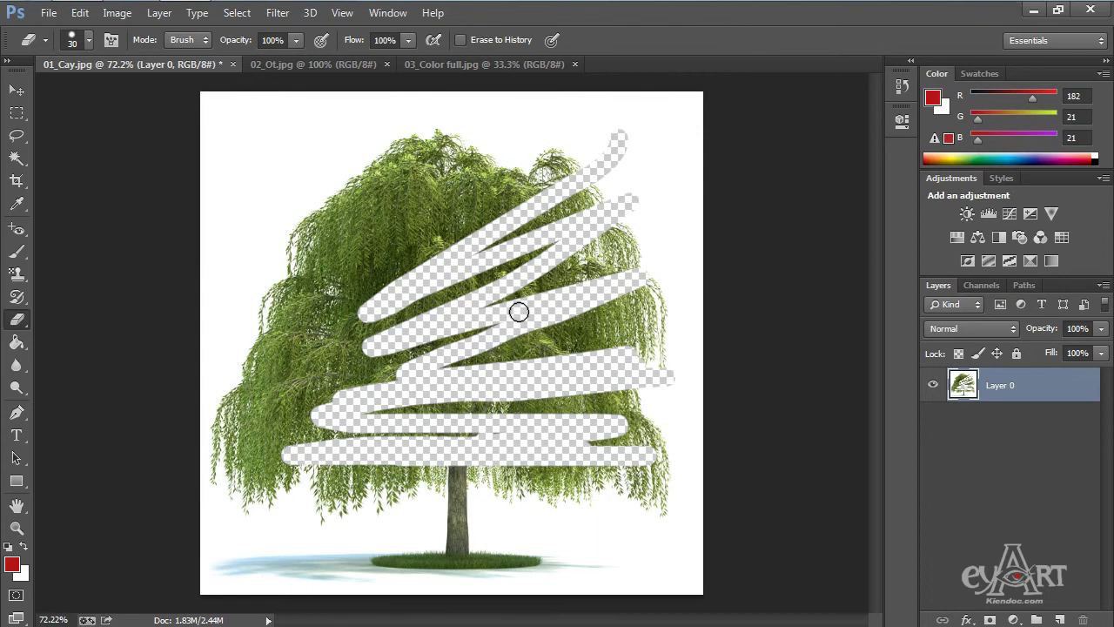
{"action": "mouse_move", "coordinate": [554, 312]}
{"action": "left_mouse_down"}
{"action": "mouse_move", "coordinate": [404, 179]}
{"action": "mouse_move", "coordinate": [401, 159]}
{"action": "mouse_move", "coordinate": [437, 122]}
{"action": "mouse_move", "coordinate": [357, 137]}
{"action": "mouse_move", "coordinate": [291, 132]}
{"action": "mouse_move", "coordinate": [547, 324]}
{"action": "mouse_move", "coordinate": [539, 289]}
{"action": "left_mouse_up"}
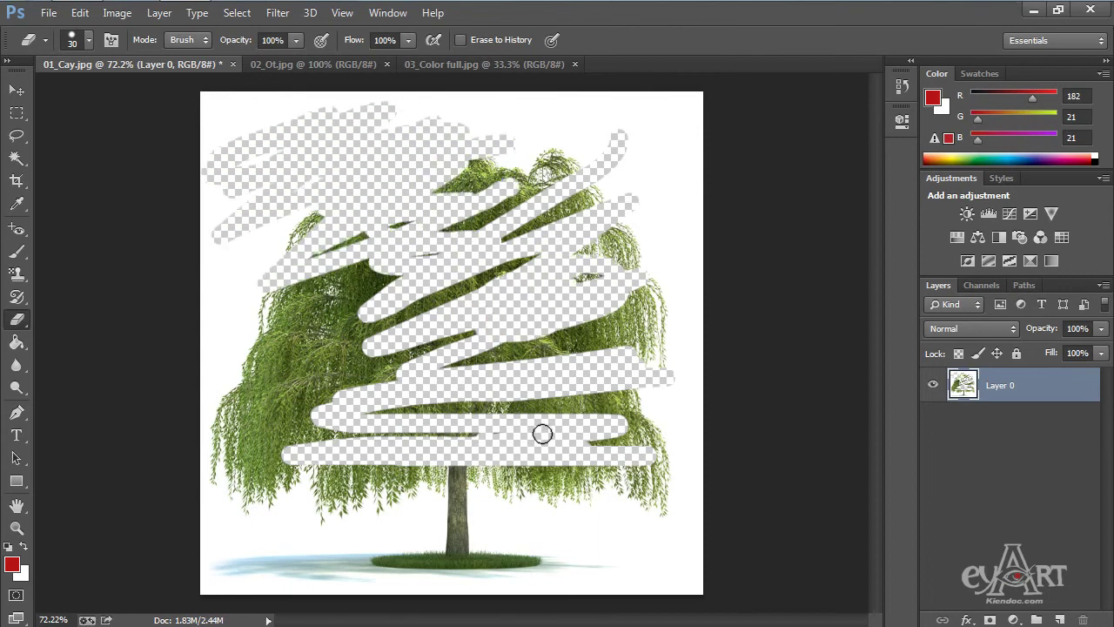
{"action": "key", "text": "F12"}
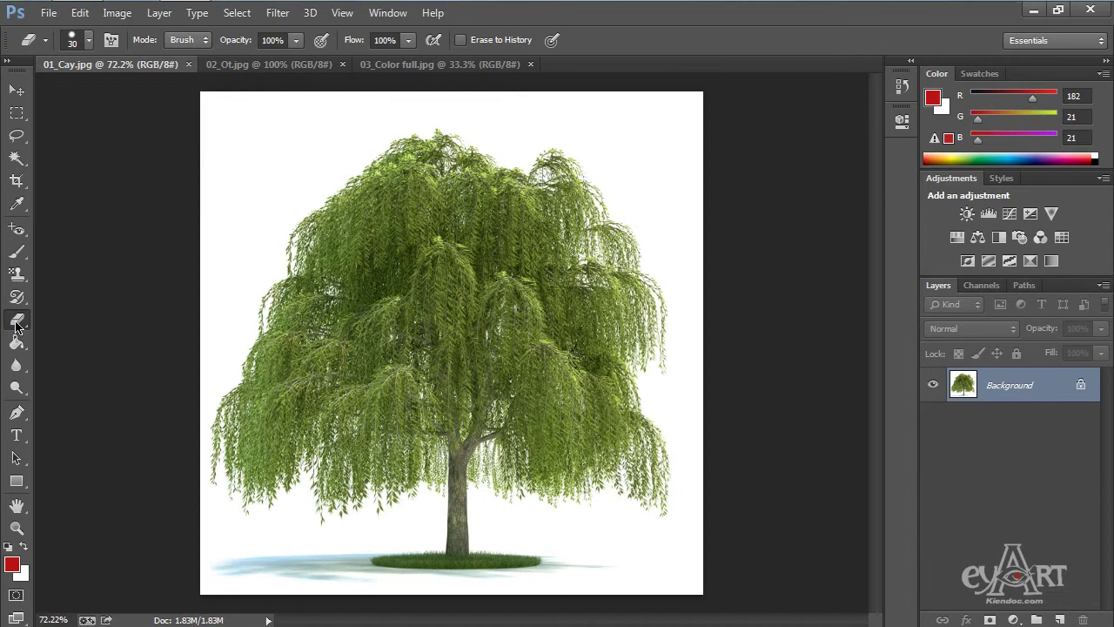
Erase a small spot of the white background beside the tree's upper canopy using the Background Eraser Tool.
{"action": "right_click", "coordinate": [16, 322]}
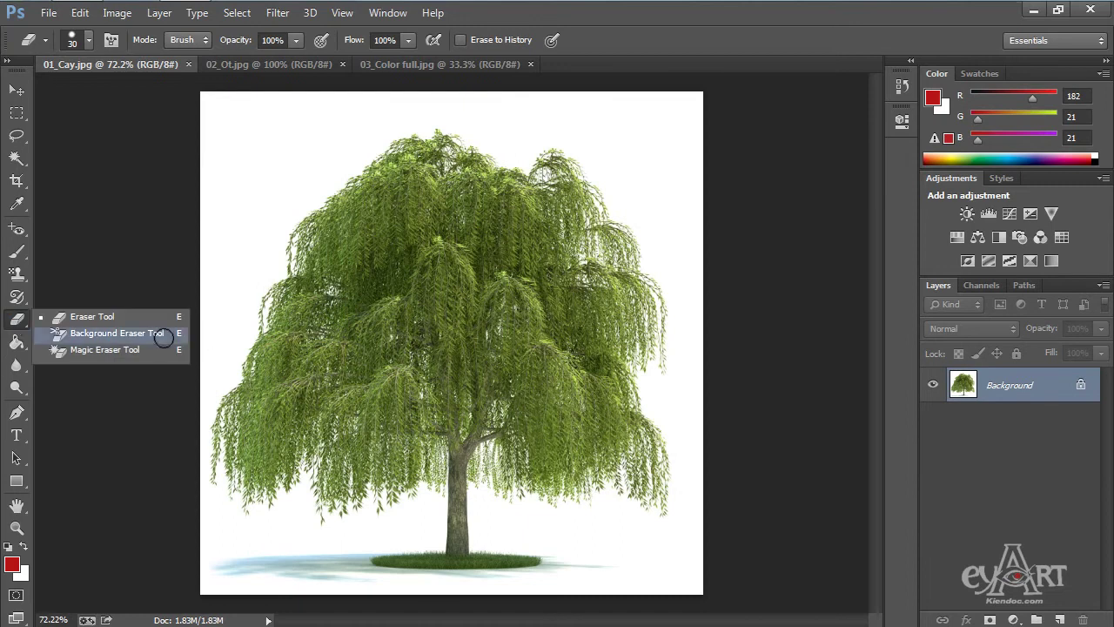
{"action": "left_click", "coordinate": [125, 337]}
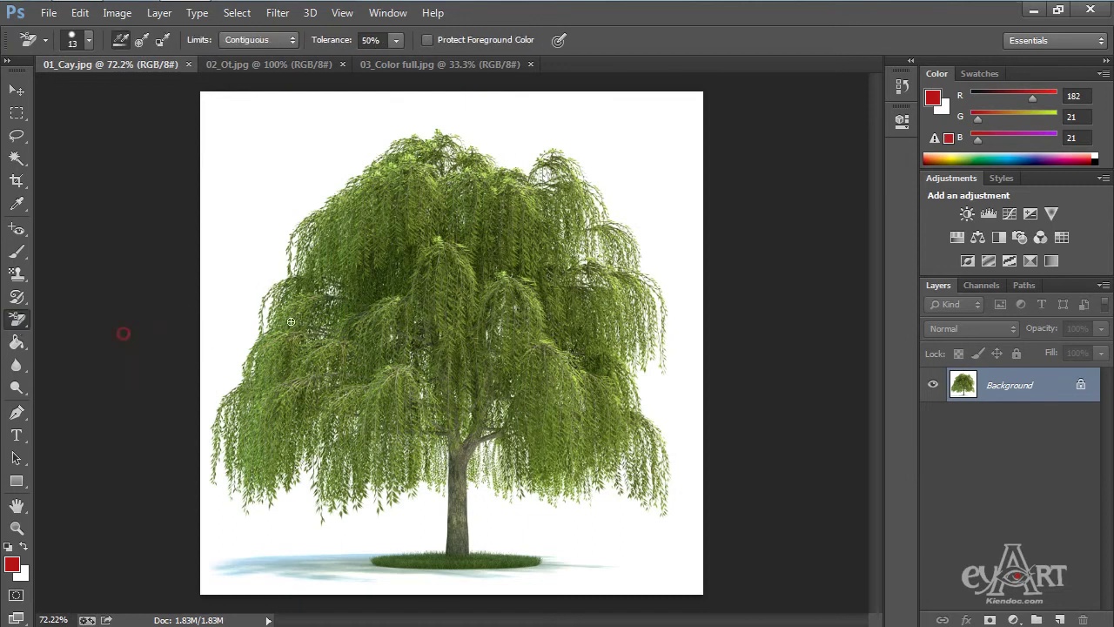
{"action": "left_click", "coordinate": [657, 200]}
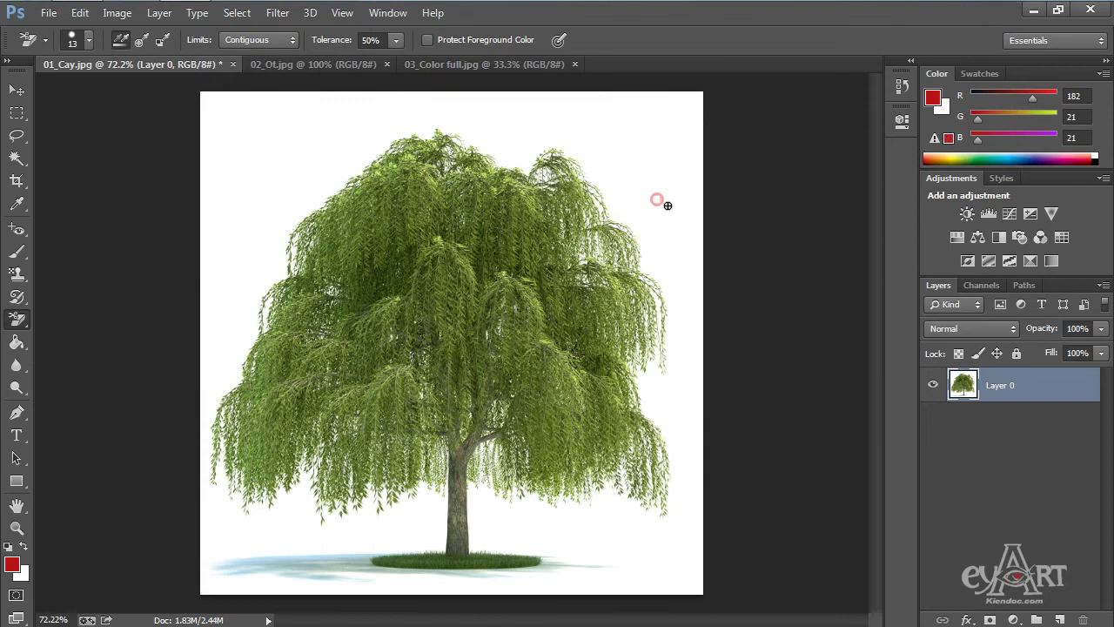
{"action": "scroll", "coordinate": [657, 200], "scroll_direction": "up", "scroll_amount": 3}
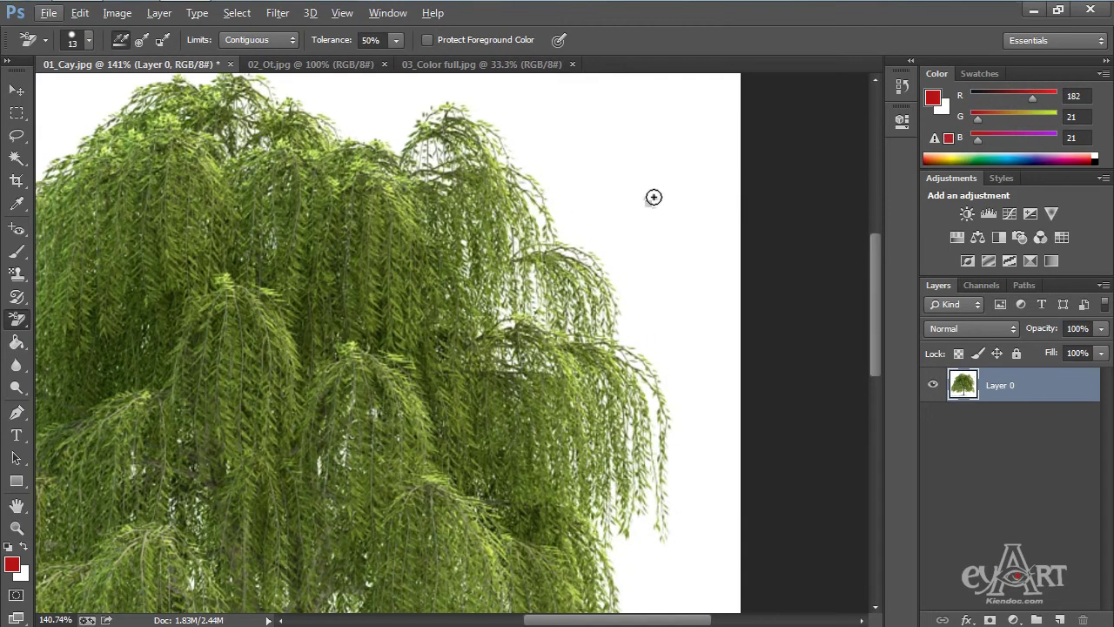
Set the Background Eraser brush size to 20 for working around the grass base of the tree.
{"action": "right_click", "coordinate": [14, 324]}
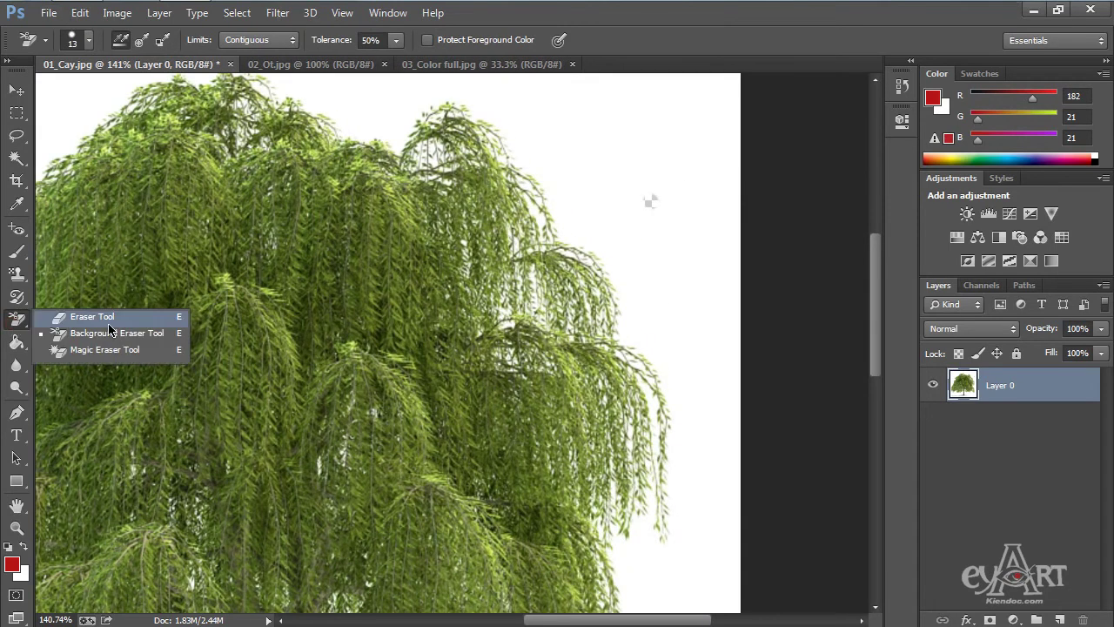
{"action": "left_click", "coordinate": [101, 339]}
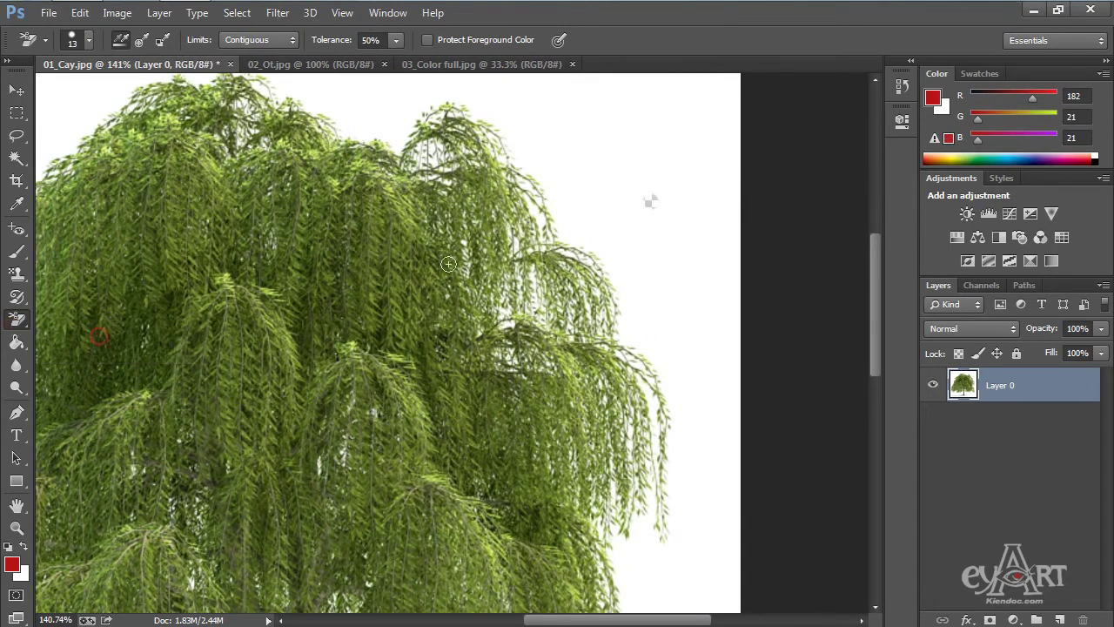
{"action": "scroll", "coordinate": [555, 441], "scroll_direction": "down", "scroll_amount": 10}
{"action": "scroll", "coordinate": [487, 442], "scroll_direction": "up", "scroll_amount": 2, "text": "alt"}
{"action": "scroll", "coordinate": [510, 391], "scroll_direction": "down", "scroll_amount": 1}
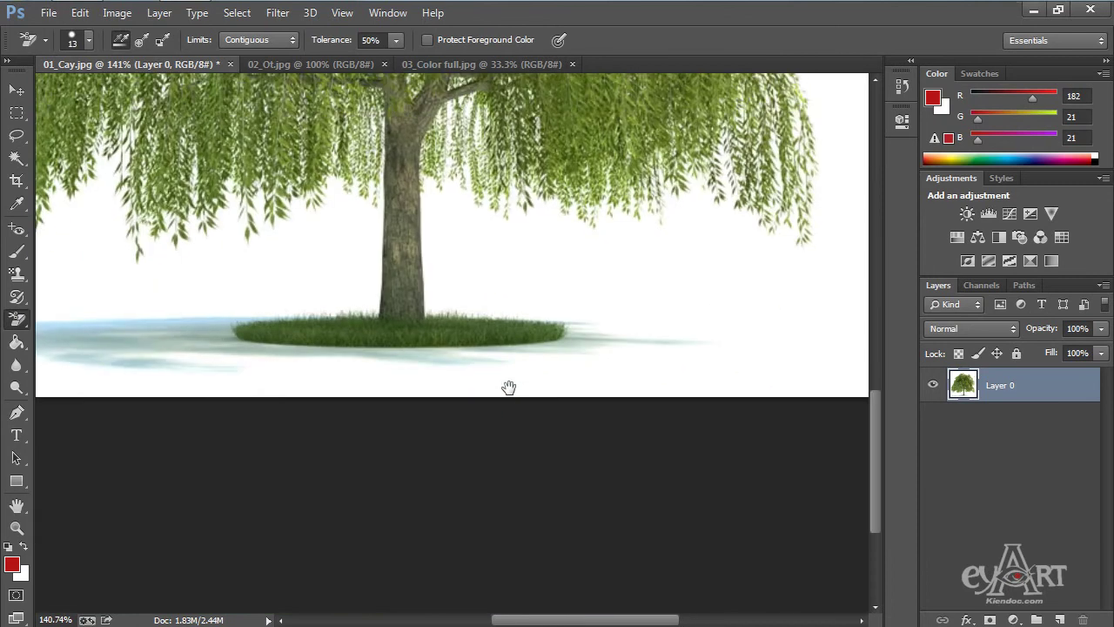
{"action": "scroll", "coordinate": [591, 342], "scroll_direction": "up", "scroll_amount": 1}
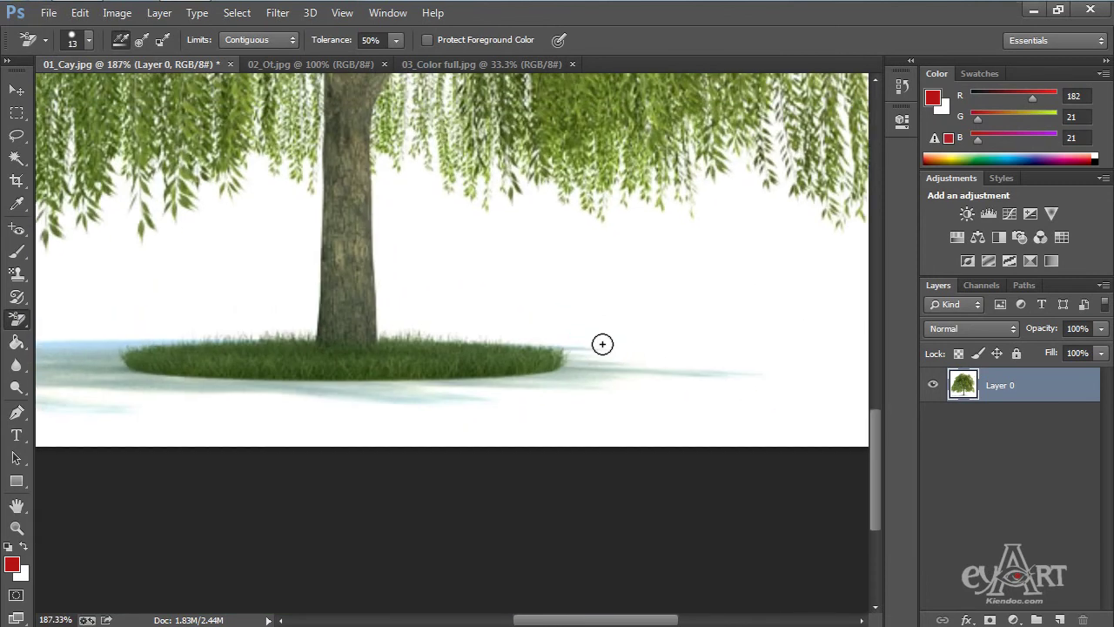
{"action": "key", "text": "bracketright"}
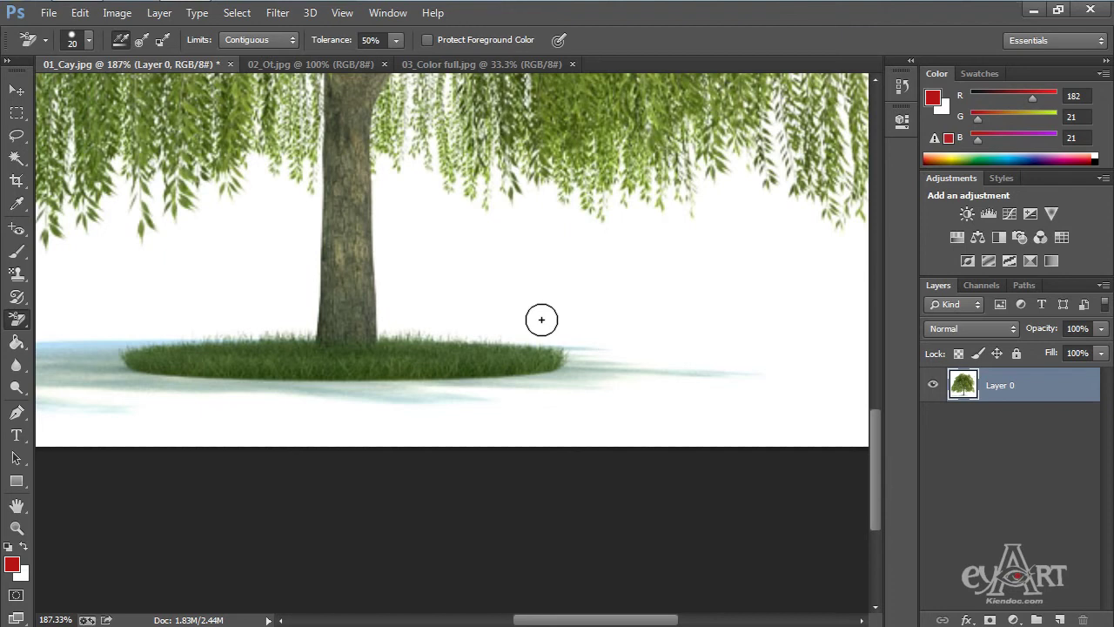
Try erasing the background along the edge of the grass base, and undo the stroke.
{"action": "mouse_move", "coordinate": [524, 321]}
{"action": "left_mouse_down"}
{"action": "mouse_move", "coordinate": [387, 330]}
{"action": "mouse_move", "coordinate": [376, 225]}
{"action": "mouse_move", "coordinate": [385, 167]}
{"action": "mouse_move", "coordinate": [400, 182]}
{"action": "mouse_move", "coordinate": [414, 167]}
{"action": "mouse_move", "coordinate": [441, 200]}
{"action": "mouse_move", "coordinate": [401, 202]}
{"action": "mouse_move", "coordinate": [413, 311]}
{"action": "mouse_move", "coordinate": [521, 308]}
{"action": "mouse_move", "coordinate": [465, 210]}
{"action": "mouse_move", "coordinate": [423, 251]}
{"action": "mouse_move", "coordinate": [419, 232]}
{"action": "mouse_move", "coordinate": [422, 218]}
{"action": "mouse_move", "coordinate": [440, 225]}
{"action": "mouse_move", "coordinate": [460, 253]}
{"action": "mouse_move", "coordinate": [460, 301]}
{"action": "mouse_move", "coordinate": [438, 282]}
{"action": "mouse_move", "coordinate": [493, 283]}
{"action": "mouse_move", "coordinate": [479, 193]}
{"action": "mouse_move", "coordinate": [485, 207]}
{"action": "mouse_move", "coordinate": [494, 182]}
{"action": "mouse_move", "coordinate": [509, 220]}
{"action": "mouse_move", "coordinate": [528, 189]}
{"action": "mouse_move", "coordinate": [548, 189]}
{"action": "mouse_move", "coordinate": [597, 244]}
{"action": "mouse_move", "coordinate": [562, 267]}
{"action": "mouse_move", "coordinate": [529, 314]}
{"action": "mouse_move", "coordinate": [577, 340]}
{"action": "mouse_move", "coordinate": [577, 361]}
{"action": "mouse_move", "coordinate": [552, 381]}
{"action": "mouse_move", "coordinate": [486, 390]}
{"action": "mouse_move", "coordinate": [592, 393]}
{"action": "mouse_move", "coordinate": [522, 381]}
{"action": "mouse_move", "coordinate": [465, 391]}
{"action": "mouse_move", "coordinate": [512, 393]}
{"action": "mouse_move", "coordinate": [500, 366]}
{"action": "mouse_move", "coordinate": [487, 365]}
{"action": "mouse_move", "coordinate": [535, 364]}
{"action": "mouse_move", "coordinate": [485, 369]}
{"action": "mouse_move", "coordinate": [513, 371]}
{"action": "left_mouse_up"}
{"action": "key", "text": "ctrl+z"}
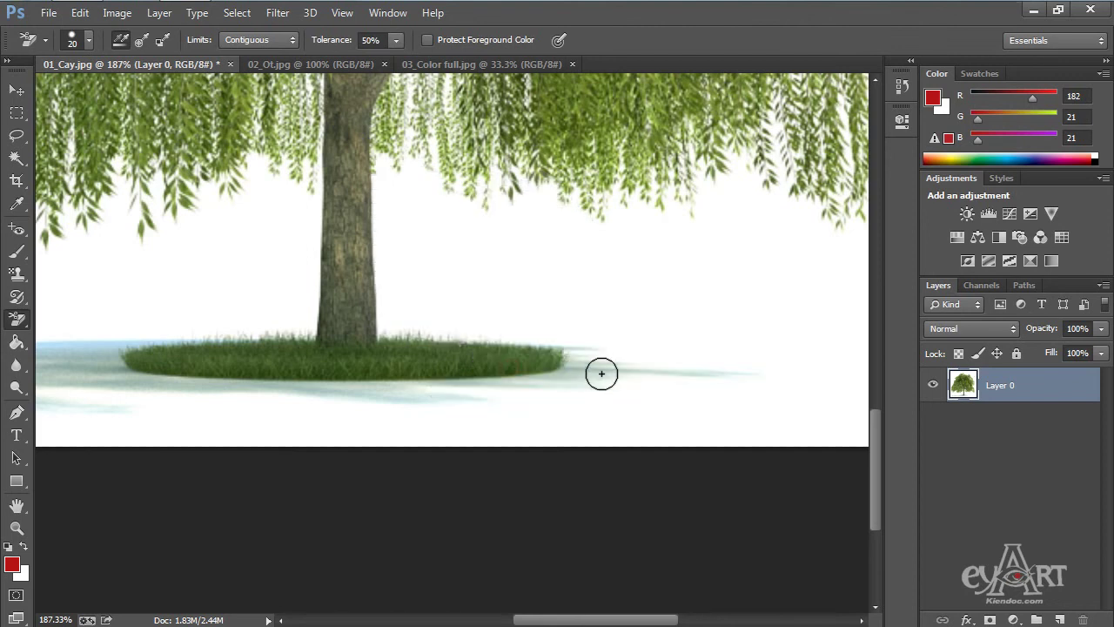
{"action": "key", "text": "ctrl+0"}
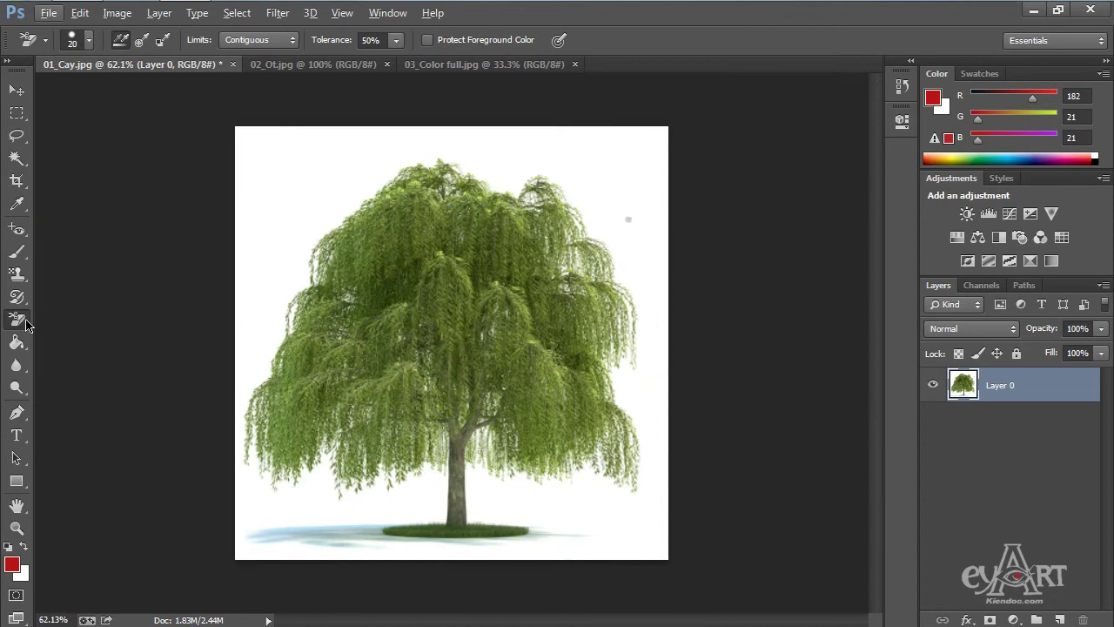
Remove the white background around the tree with the Magic Eraser Tool at tolerance 32, with Contiguous off.
{"action": "right_click", "coordinate": [18, 322]}
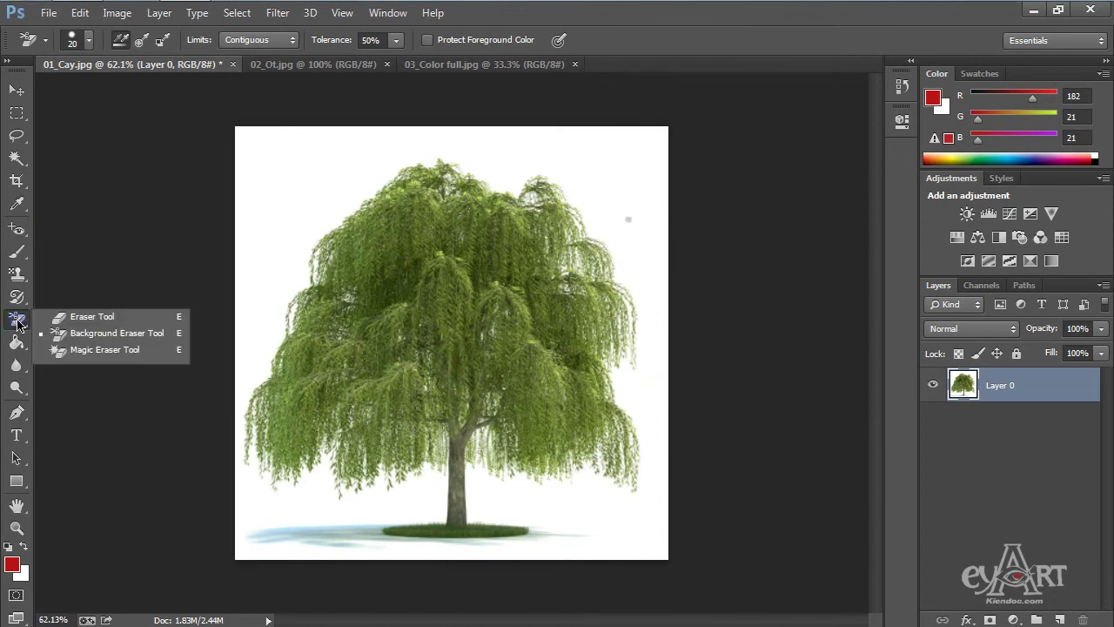
{"action": "left_click", "coordinate": [113, 350]}
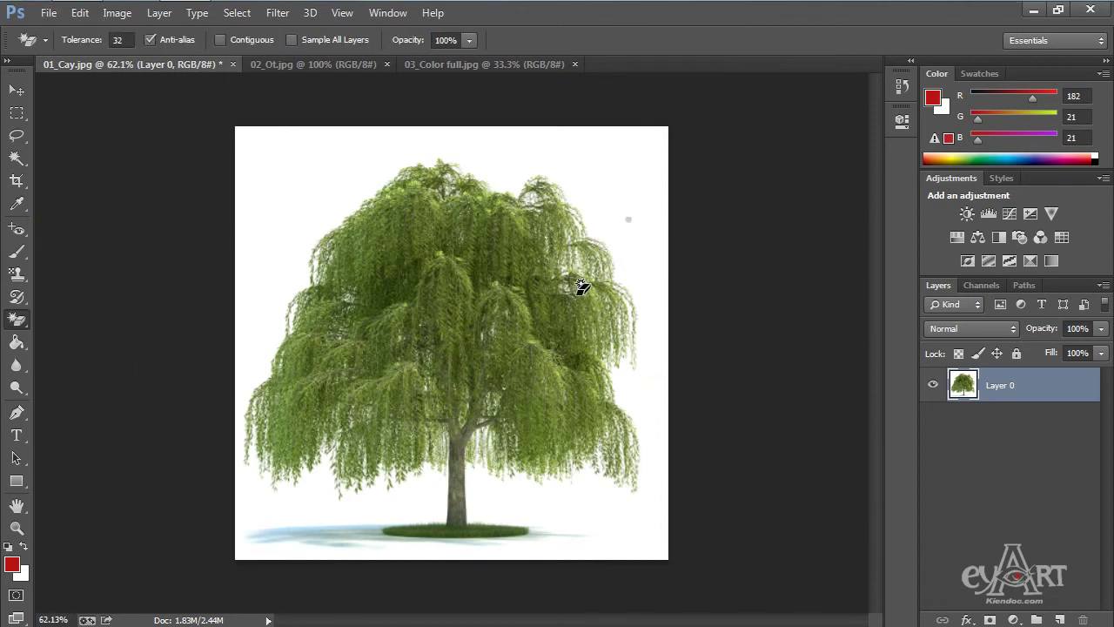
{"action": "scroll", "coordinate": [621, 244], "scroll_direction": "up", "scroll_amount": 2}
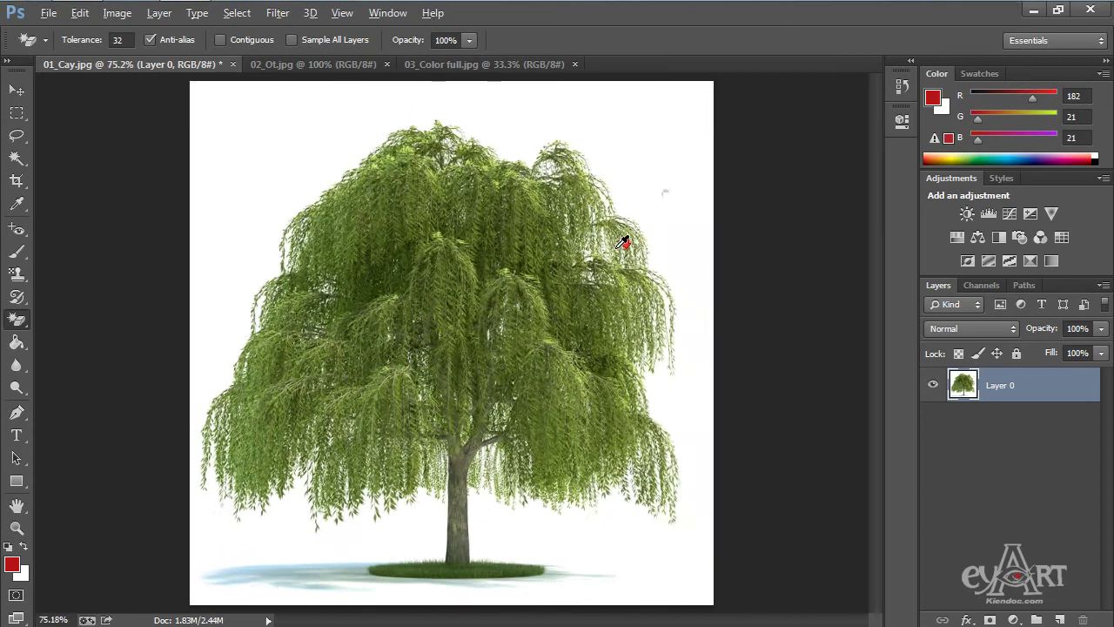
{"action": "scroll", "coordinate": [622, 243], "scroll_direction": "down", "scroll_amount": 3}
{"action": "left_click", "coordinate": [292, 216]}
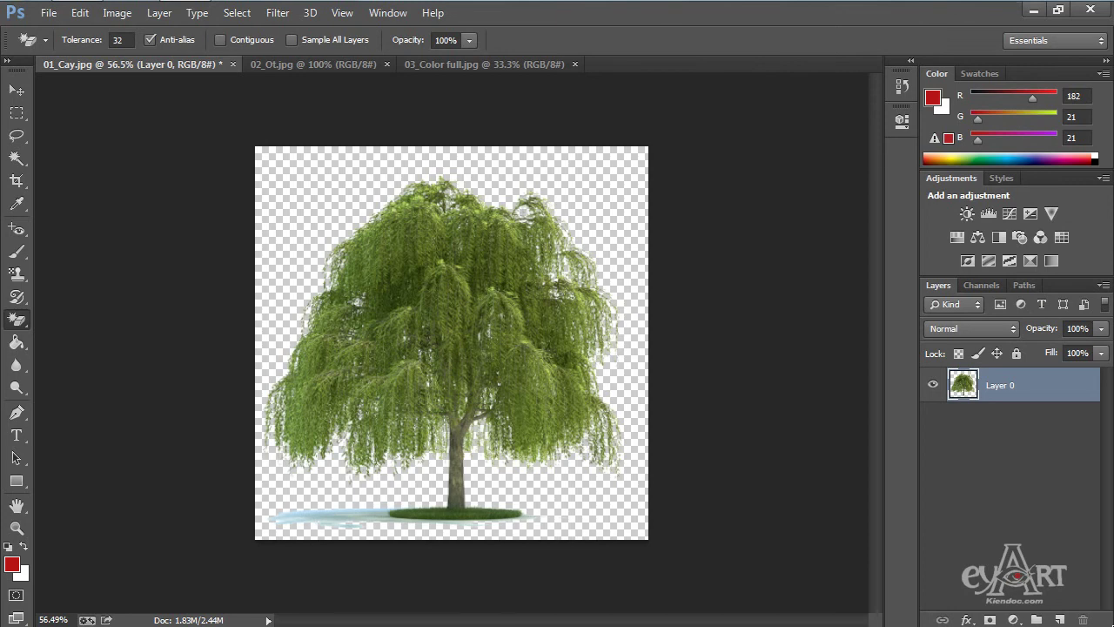
Remove the bluish ground shadow beside the grass base with the Magic Eraser Tool.
{"action": "scroll", "coordinate": [368, 529], "scroll_direction": "up", "scroll_amount": 6}
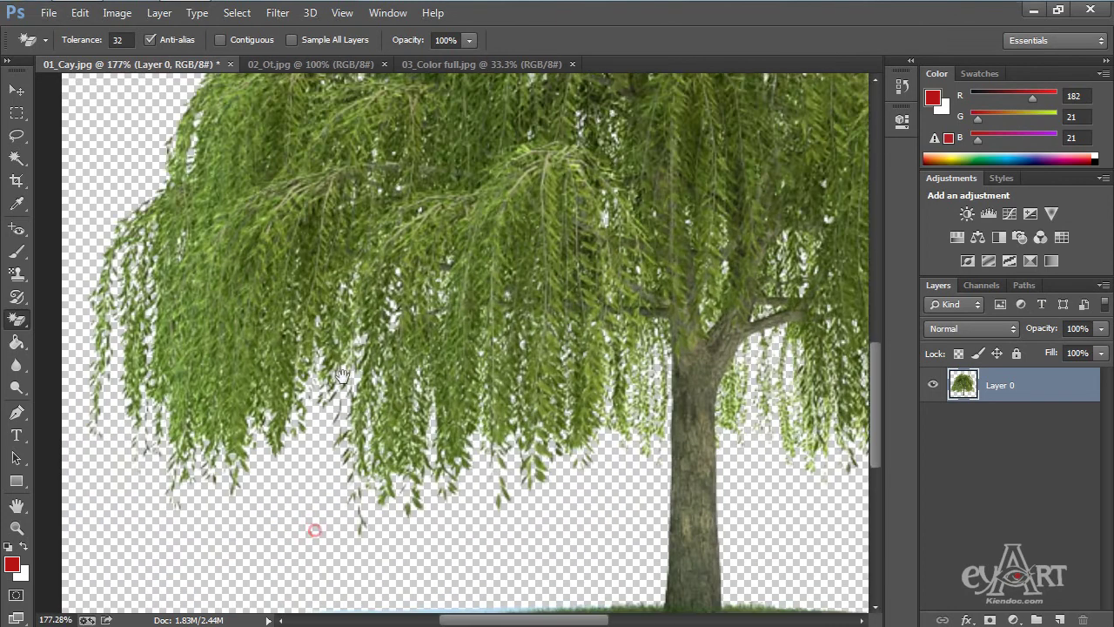
{"action": "left_click_drag", "start_coordinate": [317, 531], "coordinate": [348, 288]}
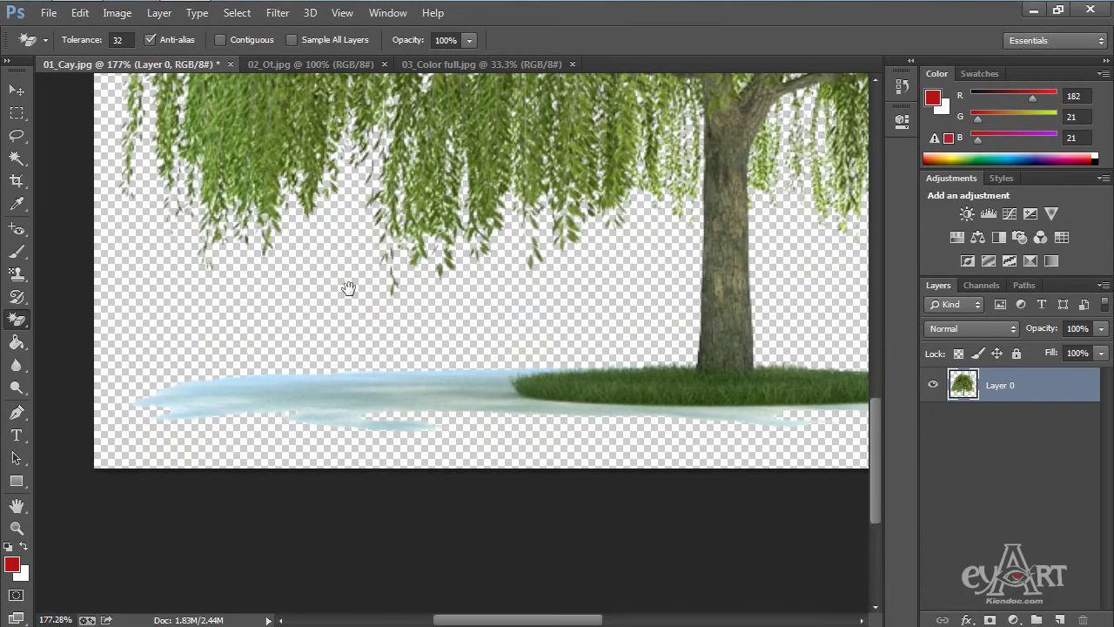
{"action": "left_click", "coordinate": [267, 384]}
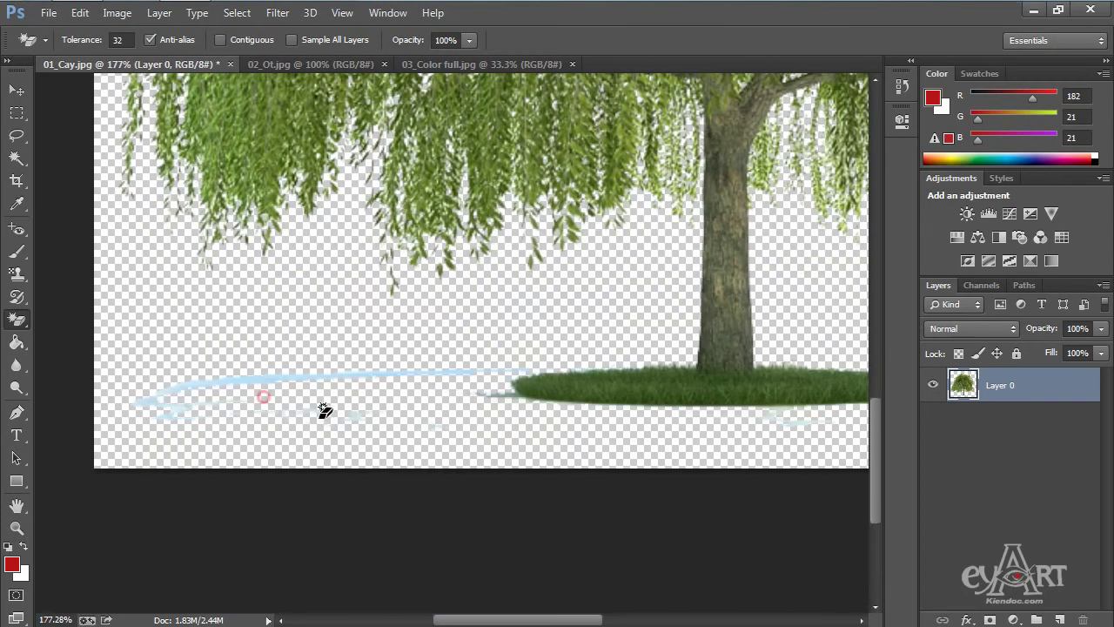
{"action": "left_click", "coordinate": [263, 379]}
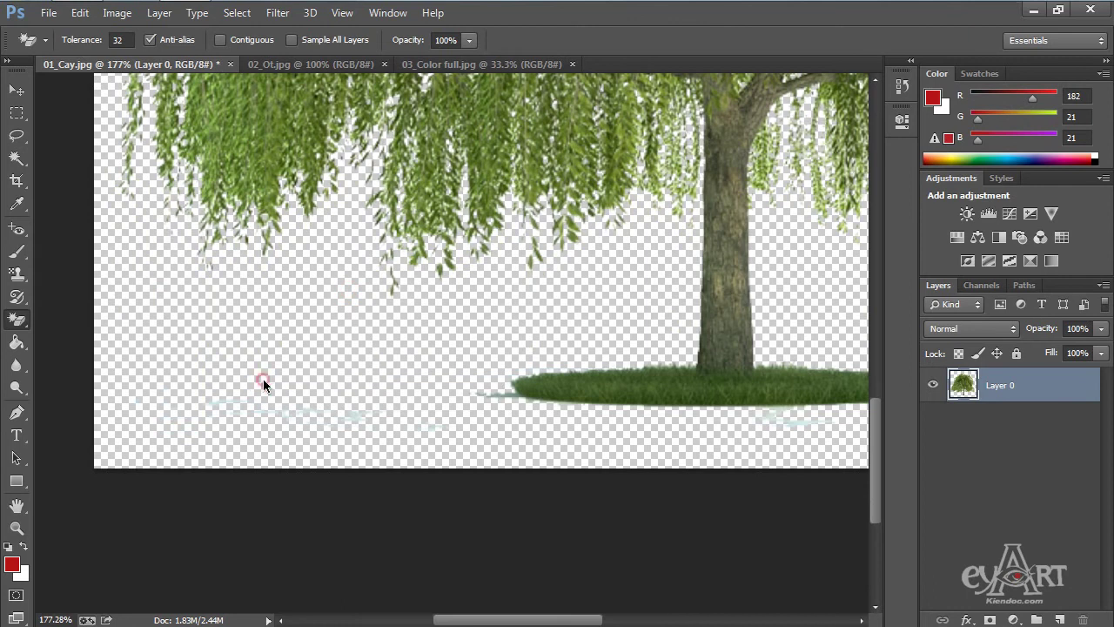
{"action": "left_click", "coordinate": [263, 378]}
Clean up the leftover shadow traces beside the tip of the grass base with the Background Eraser Tool.
{"action": "right_click", "coordinate": [16, 319]}
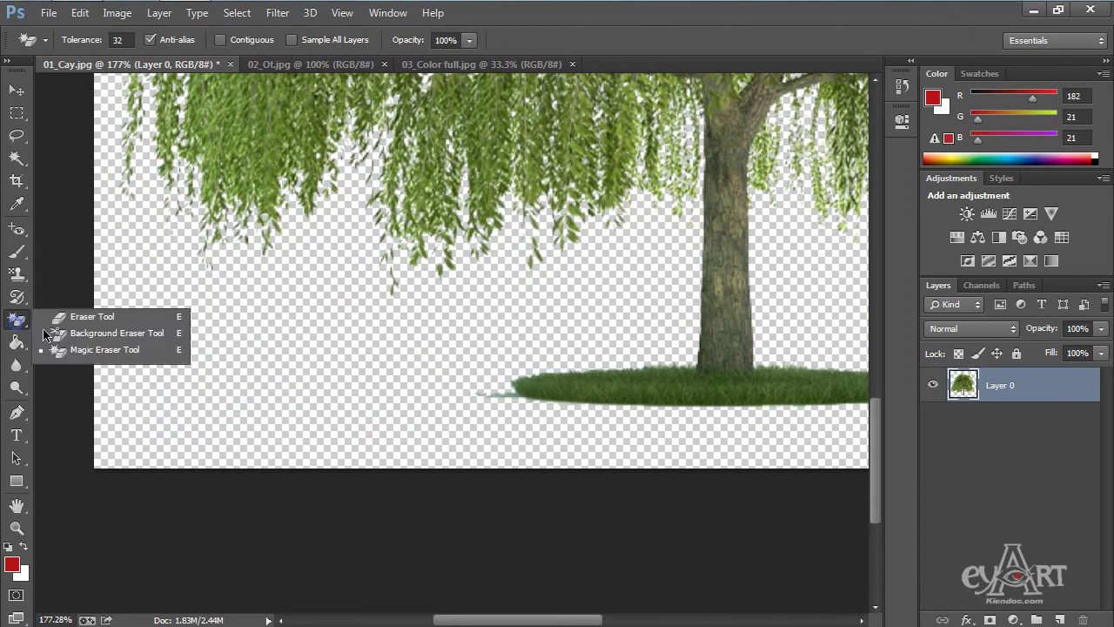
{"action": "left_click", "coordinate": [122, 333]}
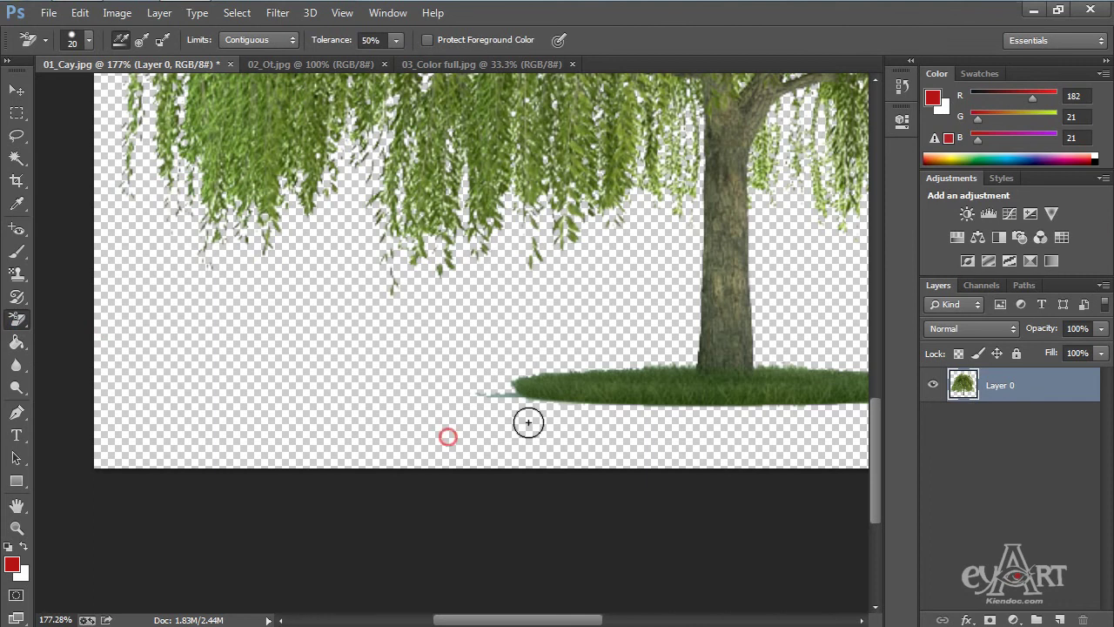
{"action": "scroll", "coordinate": [528, 398], "scroll_direction": "up", "scroll_amount": 3}
{"action": "mouse_move", "coordinate": [386, 383]}
{"action": "left_mouse_down"}
{"action": "mouse_move", "coordinate": [438, 414]}
{"action": "mouse_move", "coordinate": [465, 378]}
{"action": "left_mouse_up"}
{"action": "left_click", "coordinate": [468, 400]}
{"action": "left_click", "coordinate": [401, 387]}
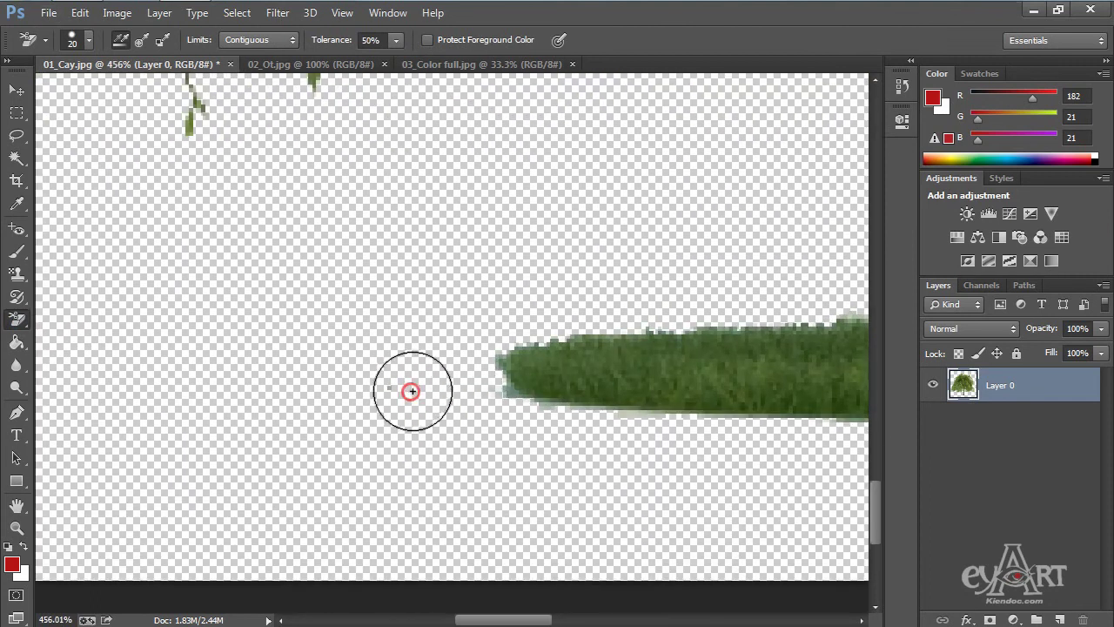
{"action": "left_click", "coordinate": [383, 393]}
{"action": "scroll", "coordinate": [401, 384], "scroll_direction": "down", "scroll_amount": 5}
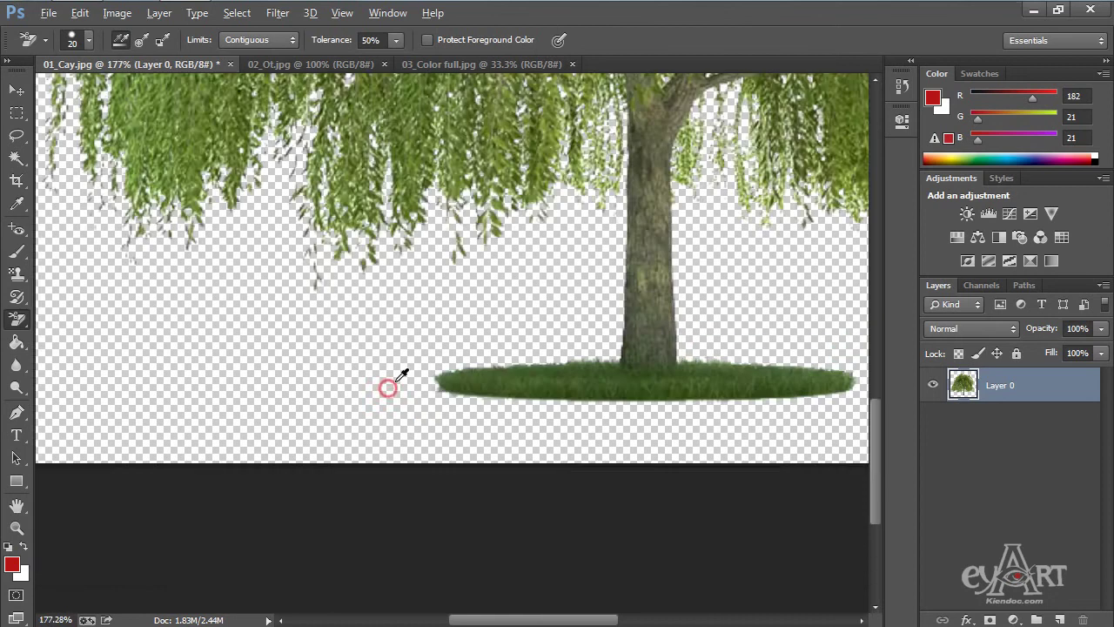
Move the cut-out tree slightly upward on its transparent canvas with the Move Tool.
{"action": "key", "text": "ctrl+0"}
{"action": "key", "text": "v"}
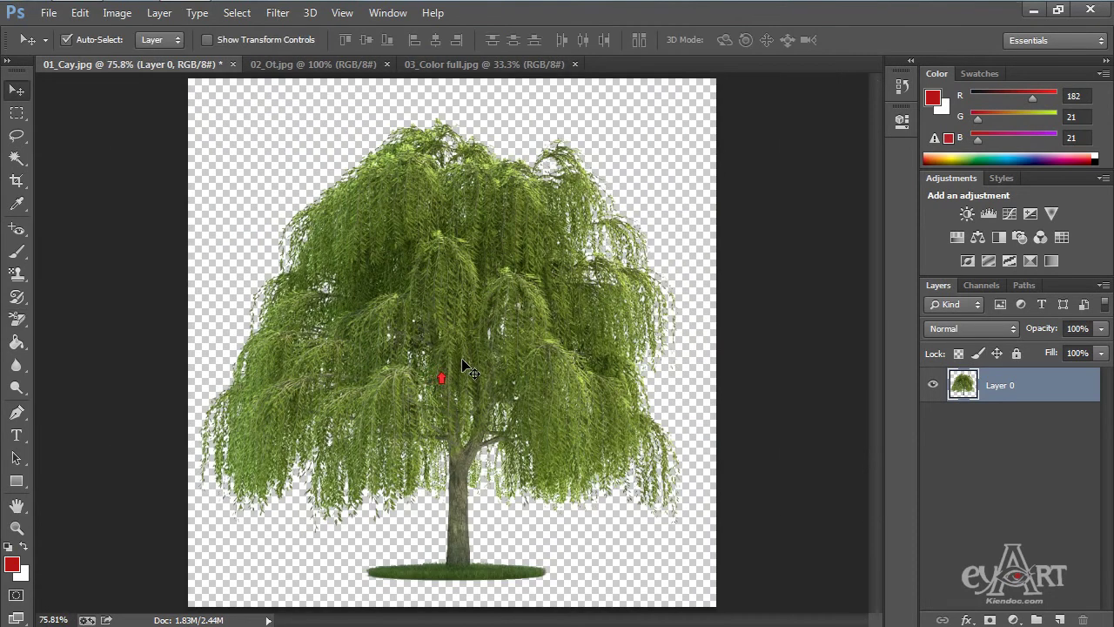
{"action": "key", "text": "v"}
{"action": "left_click_drag", "start_coordinate": [426, 332], "coordinate": [446, 280]}
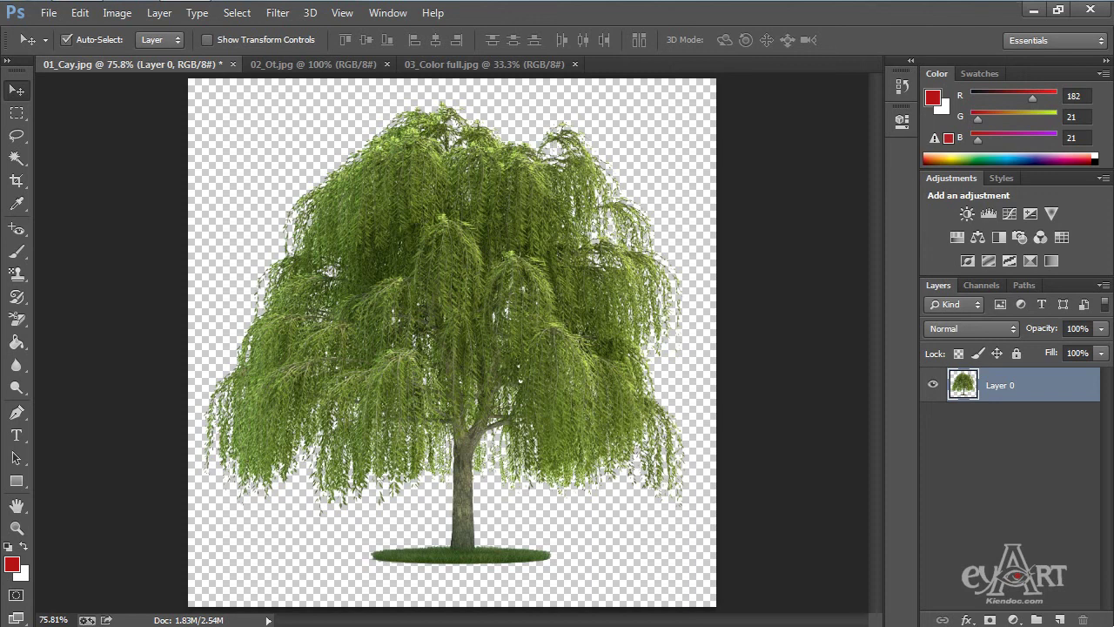
In 02_Ot.jpg, remove the white background around the green pepper with the Magic Eraser Tool at tolerance 32.
{"action": "left_click", "coordinate": [321, 64]}
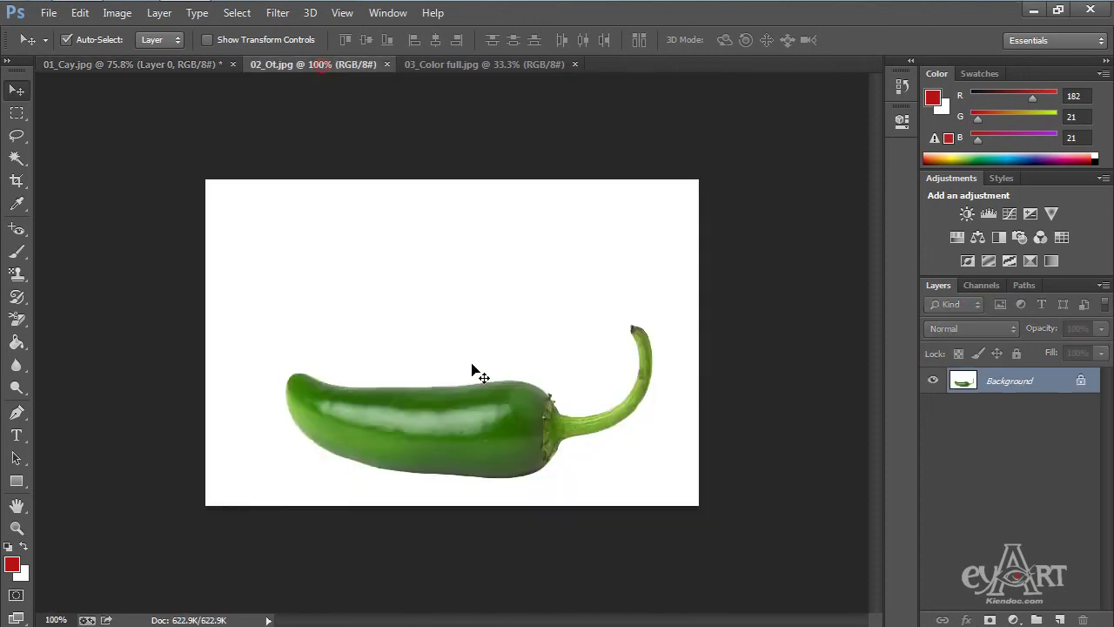
{"action": "scroll", "coordinate": [446, 453], "scroll_direction": "up", "scroll_amount": 3}
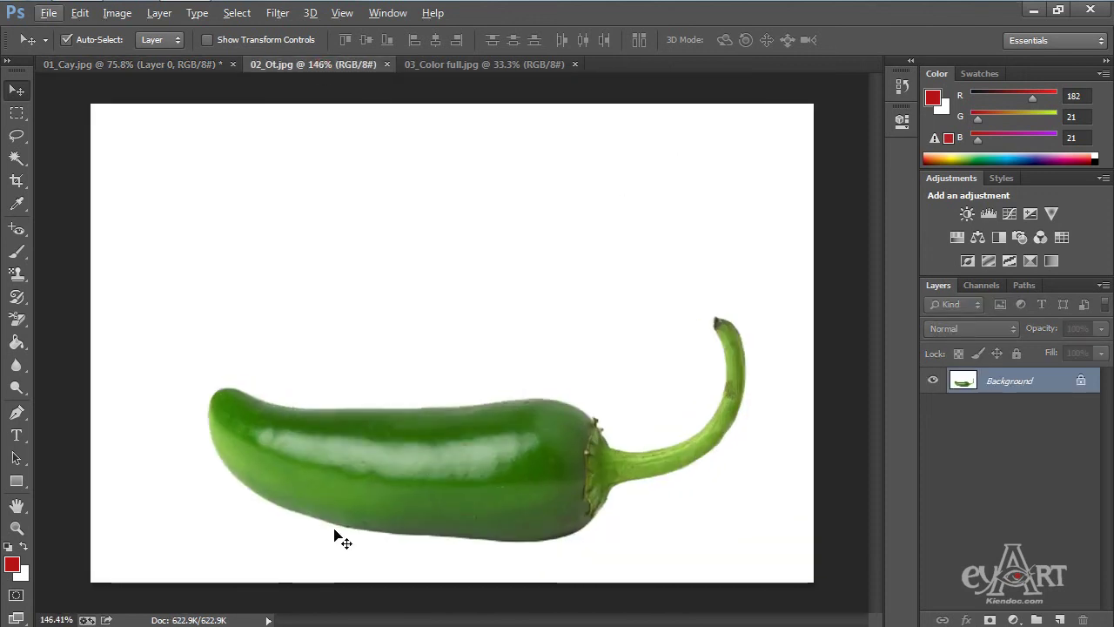
{"action": "left_click_drag", "start_coordinate": [16, 318], "coordinate": [90, 355]}
{"action": "left_click", "coordinate": [427, 290]}
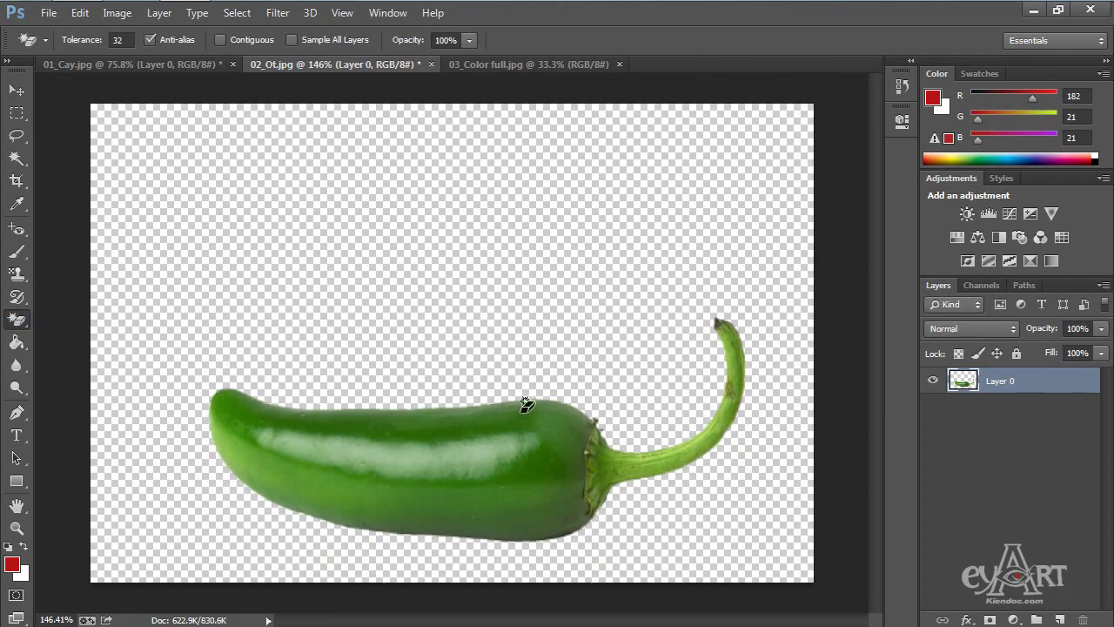
Reposition the cut-out pepper with the Move Tool and switch to the 03_Color full.jpg document.
{"action": "key", "text": "v"}
{"action": "left_click_drag", "start_coordinate": [477, 466], "coordinate": [312, 216]}
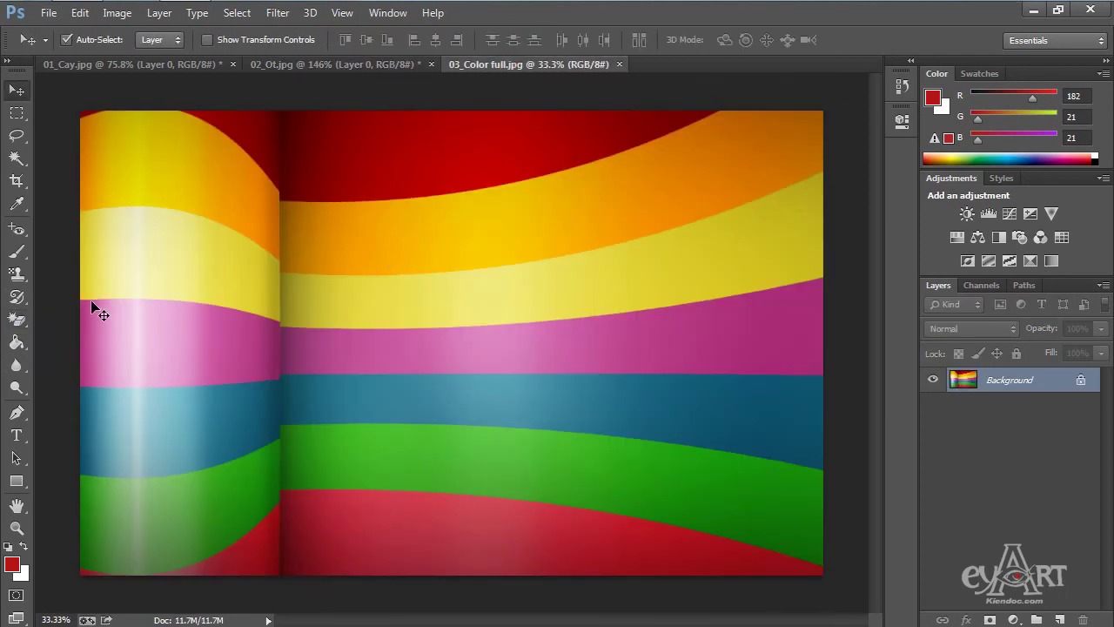
Try erasing the blue stripe on the wide panel with the Background Eraser Tool at brush size 175, and revert the image.
{"action": "mouse_move", "coordinate": [16, 319]}
{"action": "left_mouse_down"}
{"action": "mouse_move", "coordinate": [113, 345]}
{"action": "mouse_move", "coordinate": [123, 336]}
{"action": "left_mouse_up"}
{"action": "scroll", "coordinate": [348, 453], "scroll_direction": "up", "scroll_amount": 2}
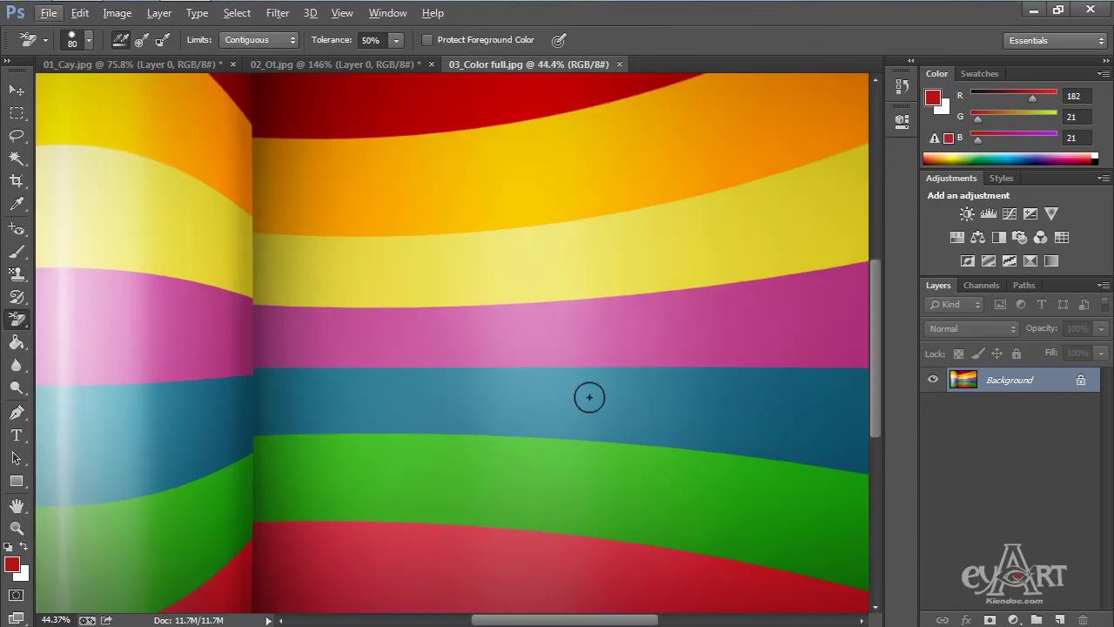
{"action": "key", "text": "bracketright"}
{"action": "key", "text": "bracketright"}
{"action": "key", "text": "bracketright"}
{"action": "key", "text": "bracketright"}
{"action": "key", "text": "bracketright"}
{"action": "left_click", "coordinate": [440, 400]}
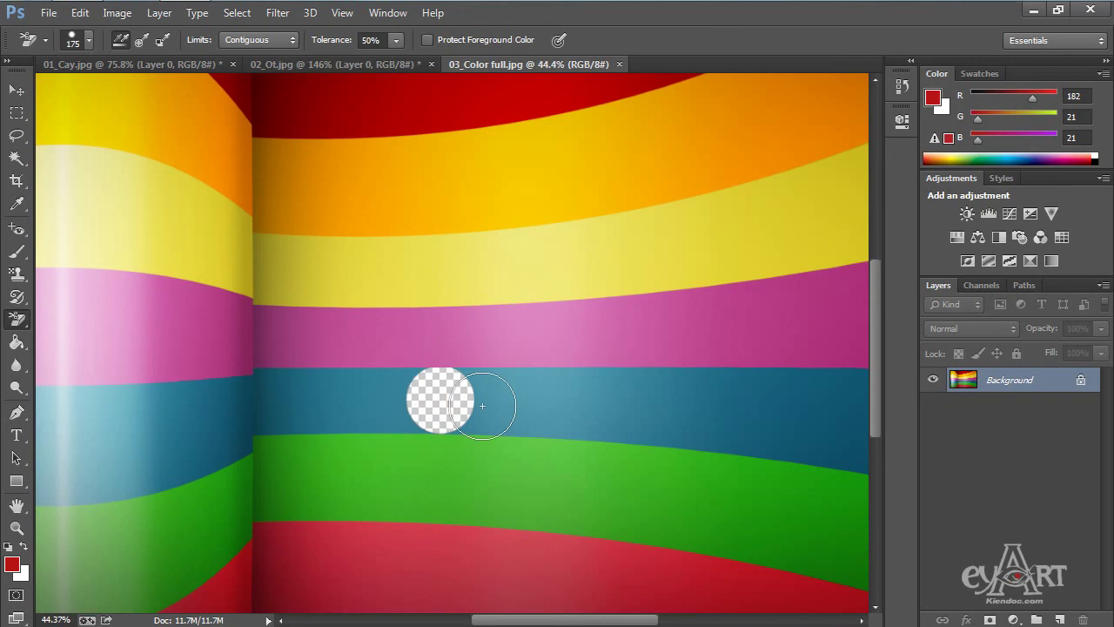
{"action": "left_click", "coordinate": [482, 405]}
{"action": "left_click", "coordinate": [534, 404]}
{"action": "left_click", "coordinate": [393, 403]}
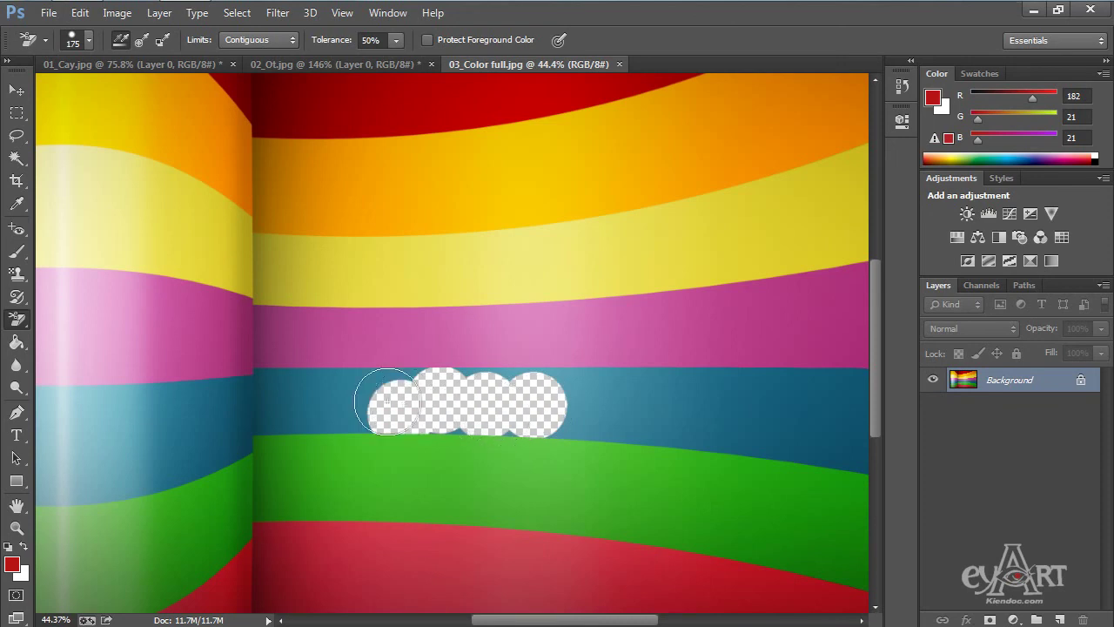
{"action": "left_click", "coordinate": [329, 402]}
{"action": "left_click", "coordinate": [284, 403]}
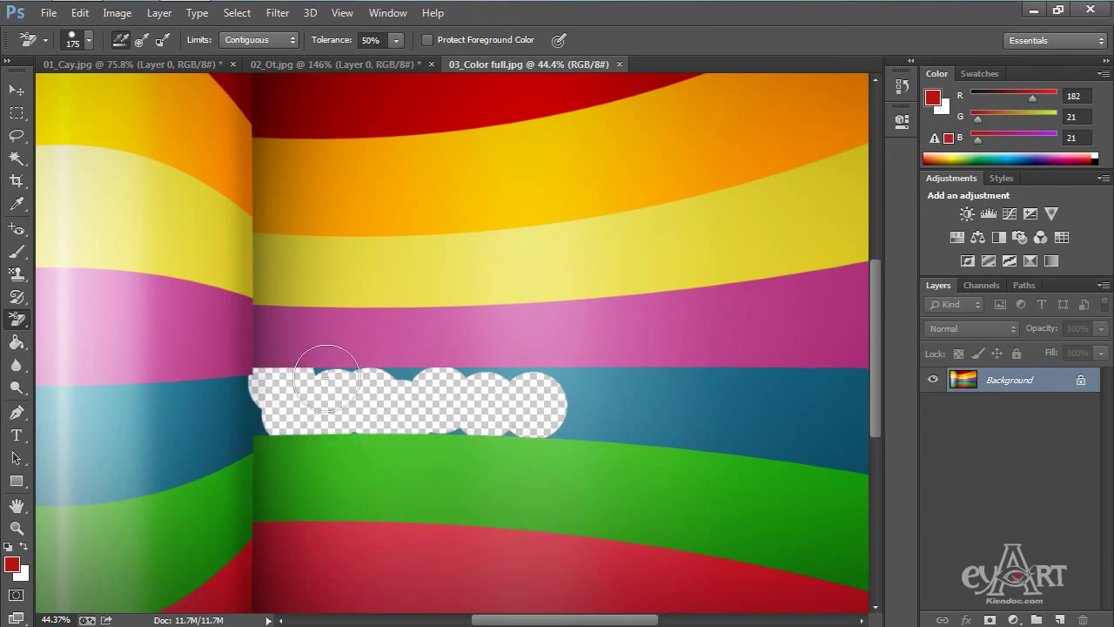
{"action": "left_click_drag", "start_coordinate": [348, 382], "coordinate": [592, 383]}
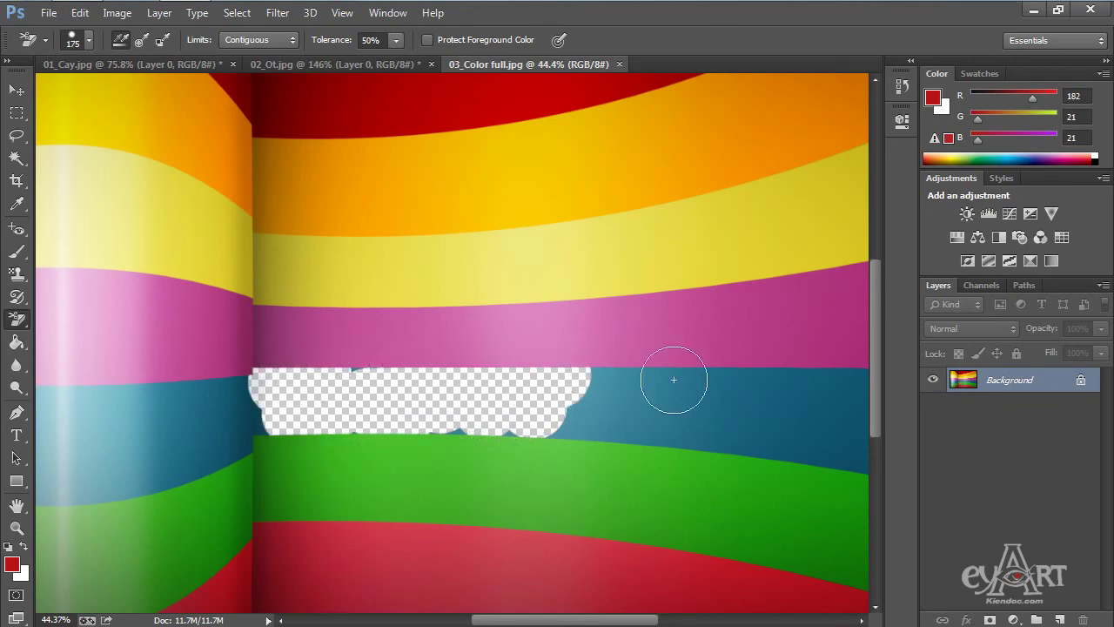
{"action": "mouse_move", "coordinate": [673, 379]}
{"action": "left_mouse_down"}
{"action": "mouse_move", "coordinate": [634, 381]}
{"action": "mouse_move", "coordinate": [777, 381]}
{"action": "mouse_move", "coordinate": [718, 385]}
{"action": "mouse_move", "coordinate": [823, 395]}
{"action": "mouse_move", "coordinate": [840, 411]}
{"action": "mouse_move", "coordinate": [502, 421]}
{"action": "mouse_move", "coordinate": [436, 442]}
{"action": "left_mouse_up"}
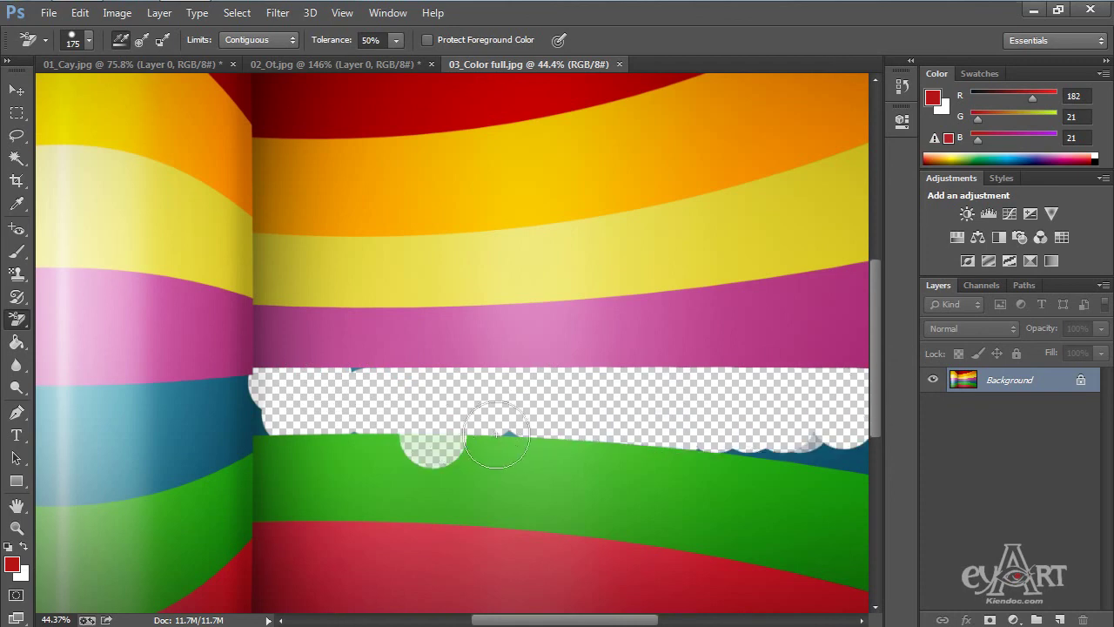
{"action": "key", "text": "F12"}
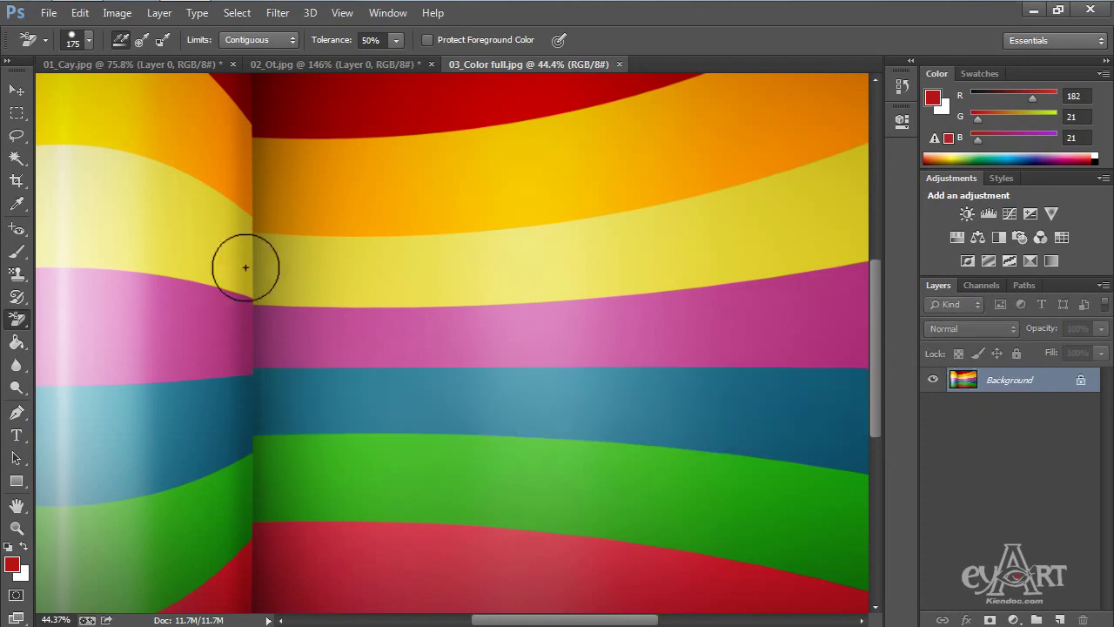
Erase the blue stripe across the whole image with the Magic Eraser Tool at tolerance 32, with Contiguous off.
{"action": "right_click", "coordinate": [17, 324]}
{"action": "left_click", "coordinate": [87, 351]}
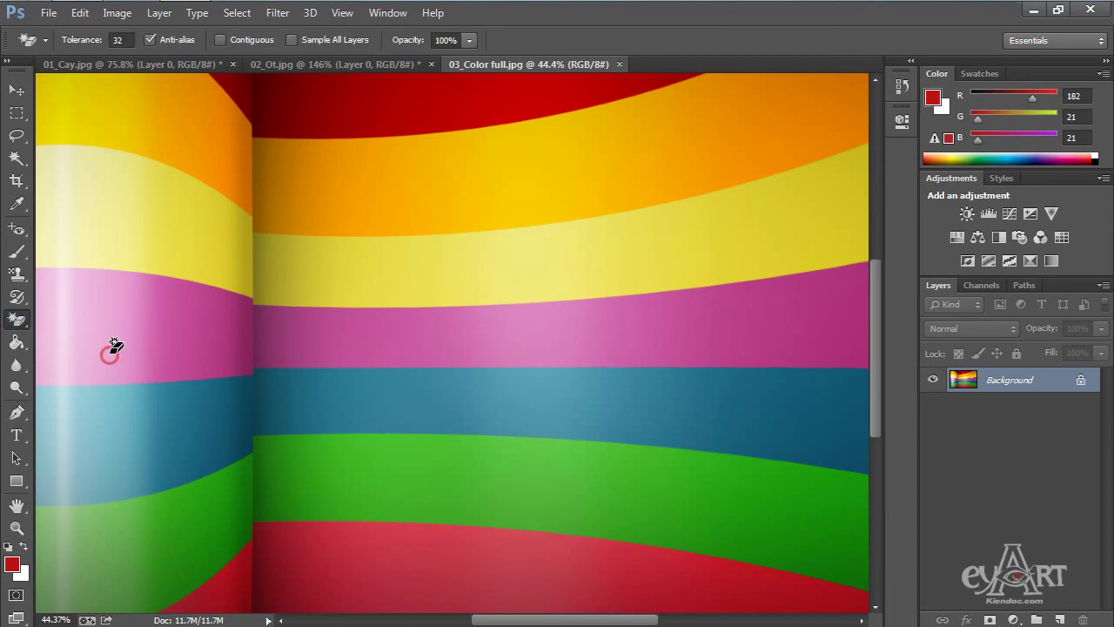
{"action": "left_click", "coordinate": [458, 400]}
{"action": "scroll", "coordinate": [542, 376], "scroll_direction": "down", "scroll_amount": 2, "text": "alt"}
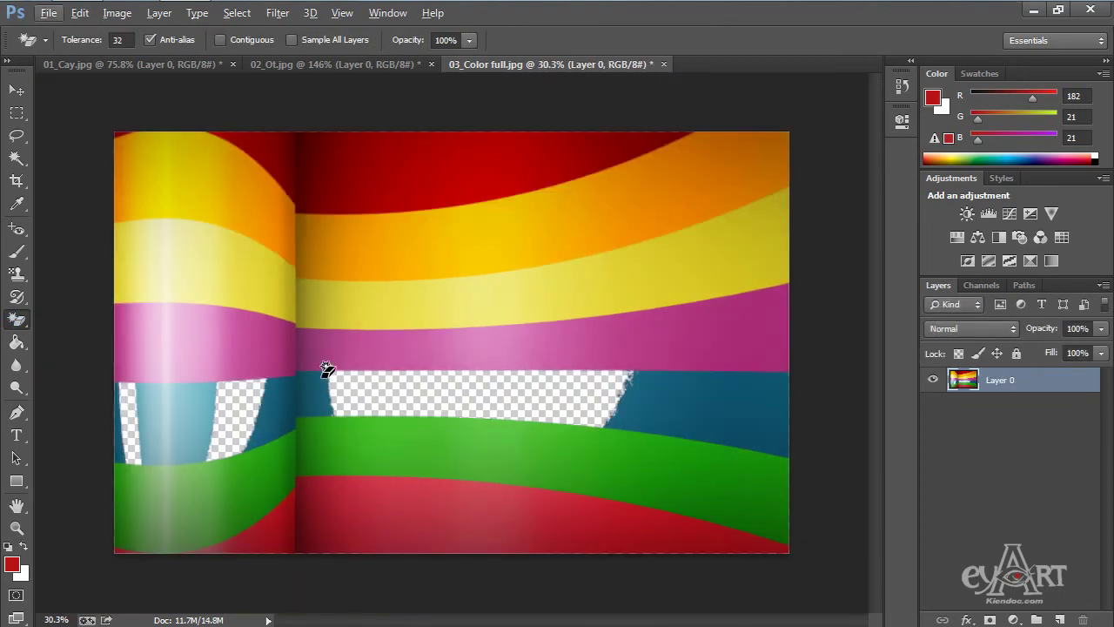
{"action": "left_click", "coordinate": [713, 403]}
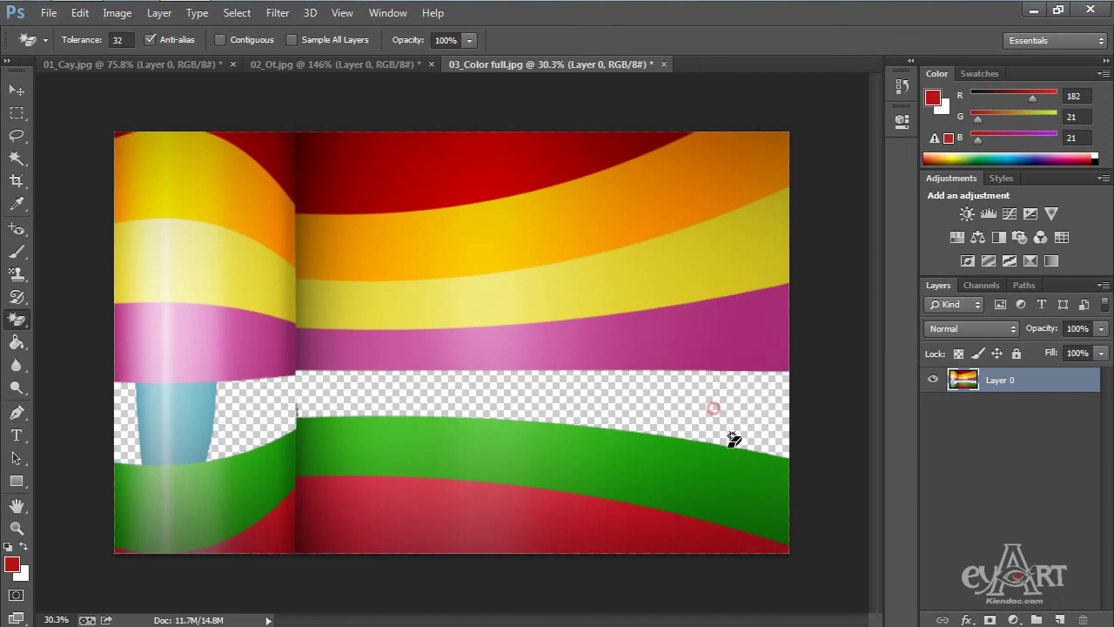
{"action": "left_click", "coordinate": [168, 435]}
{"action": "left_click", "coordinate": [186, 432]}
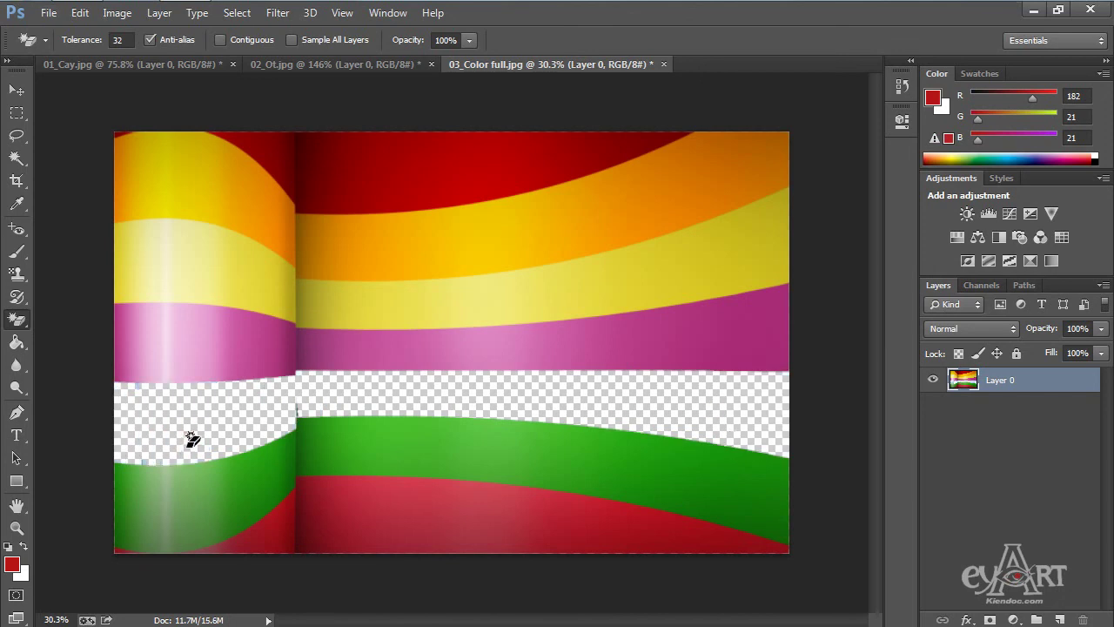
Try erasing the leftover dark trace at the fold, undo that erasure, and revert the image to its saved state.
{"action": "left_click", "coordinate": [297, 415]}
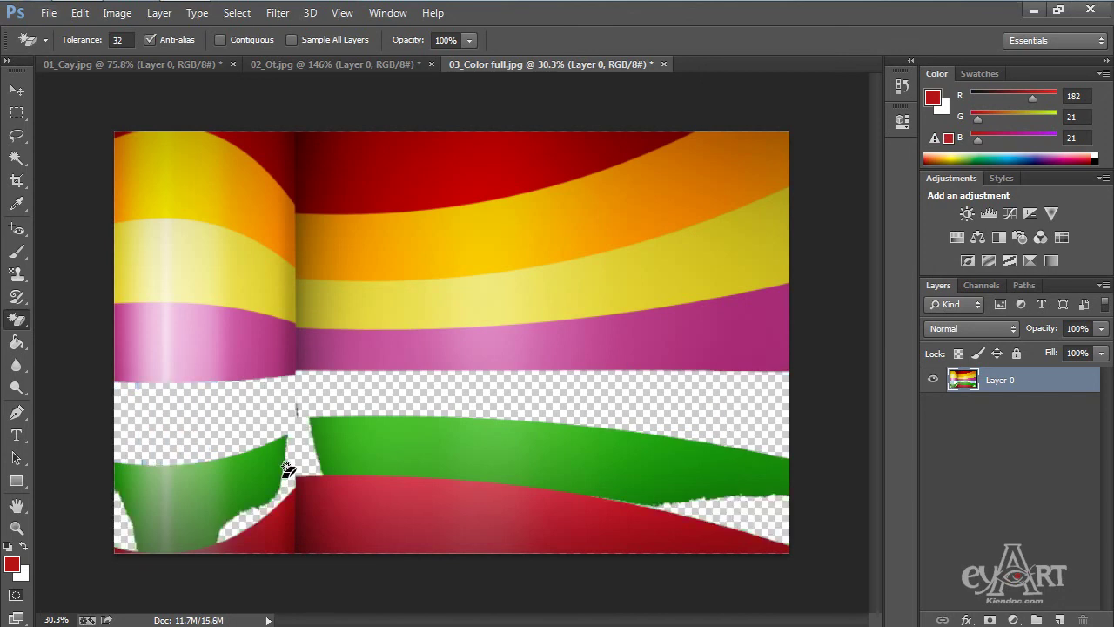
{"action": "key", "text": "ctrl+z"}
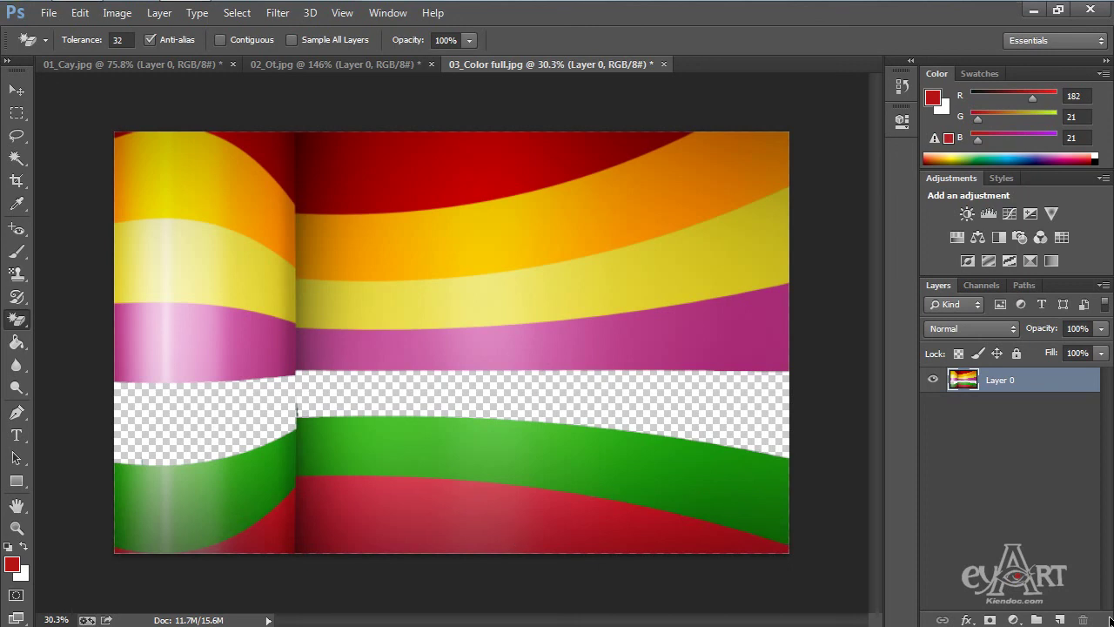
{"action": "key", "text": "F12"}
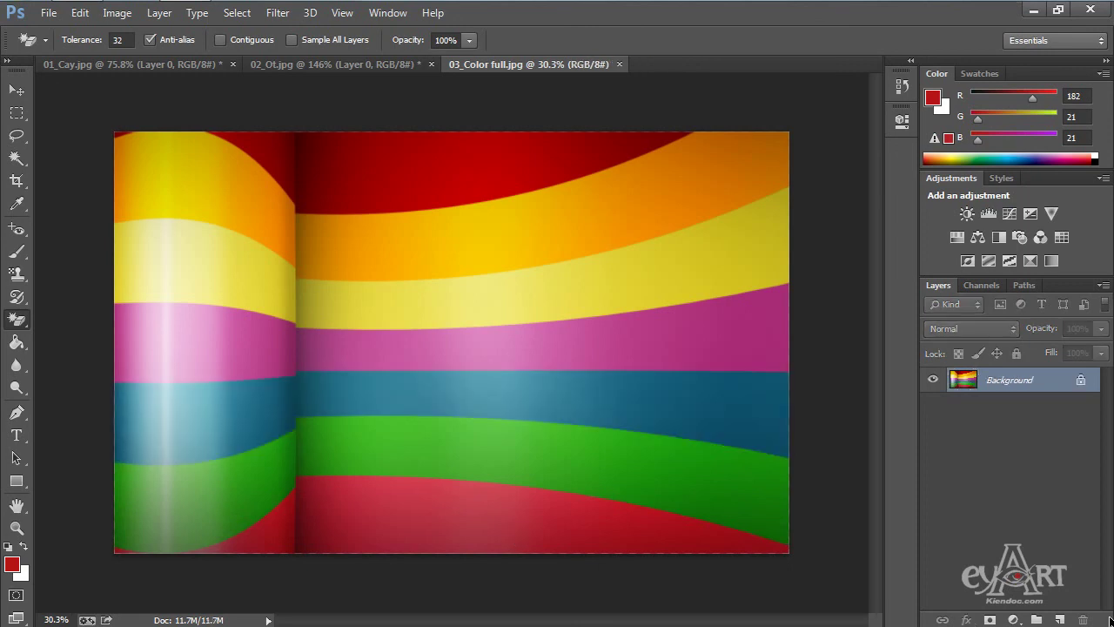